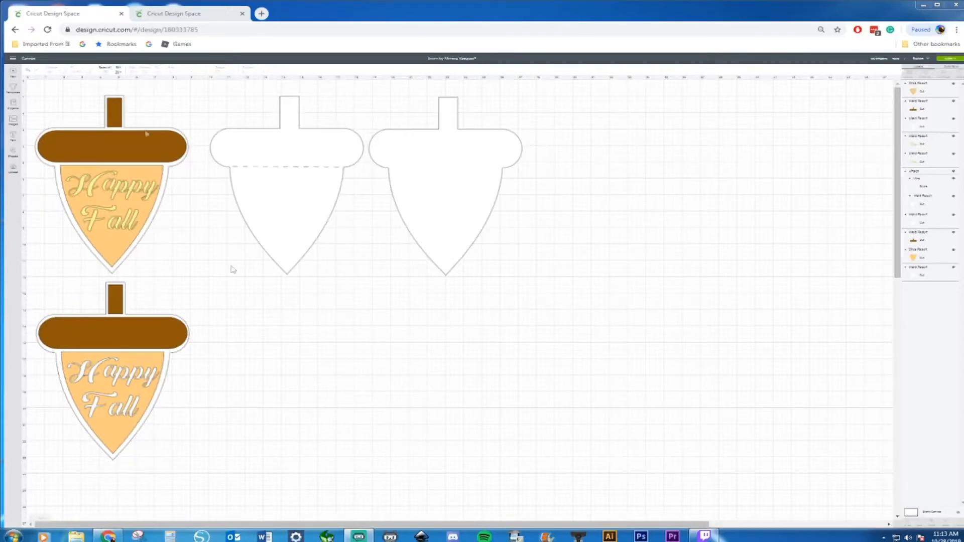
Switch to the untitled design, insert a heart shape and position it at about X 4.97, Y 3.58 inches
{"action": "left_click", "coordinate": [141, 15]}
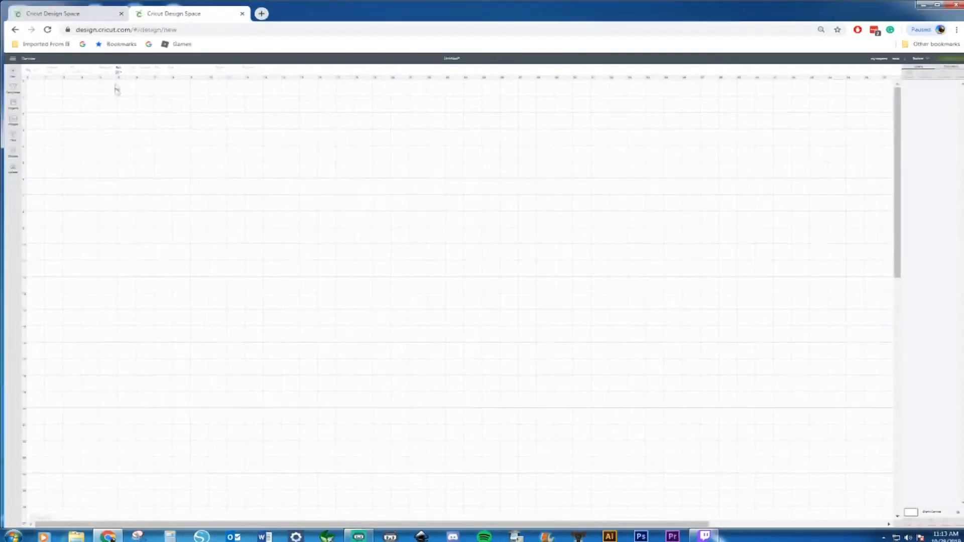
{"action": "key", "text": "ctrl+plus"}
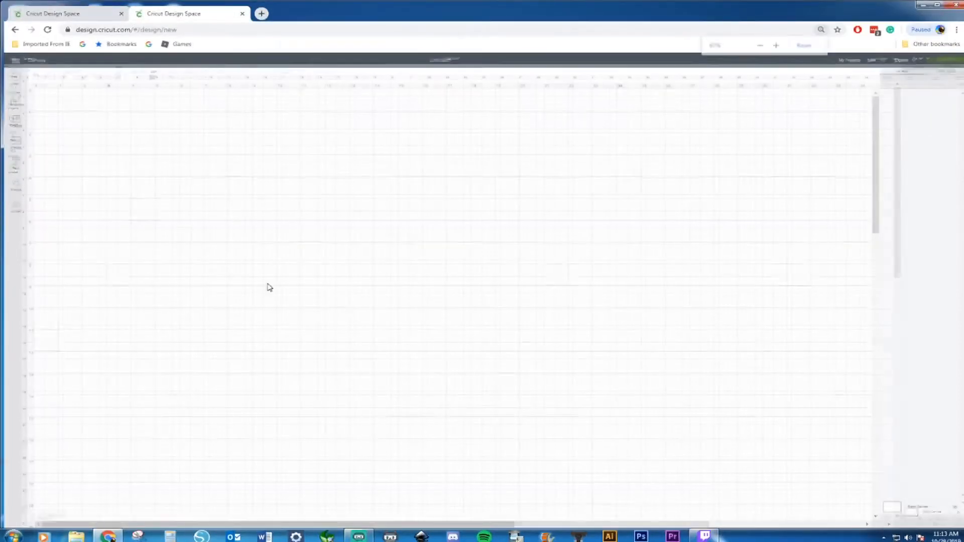
{"action": "key", "text": "ctrl+plus"}
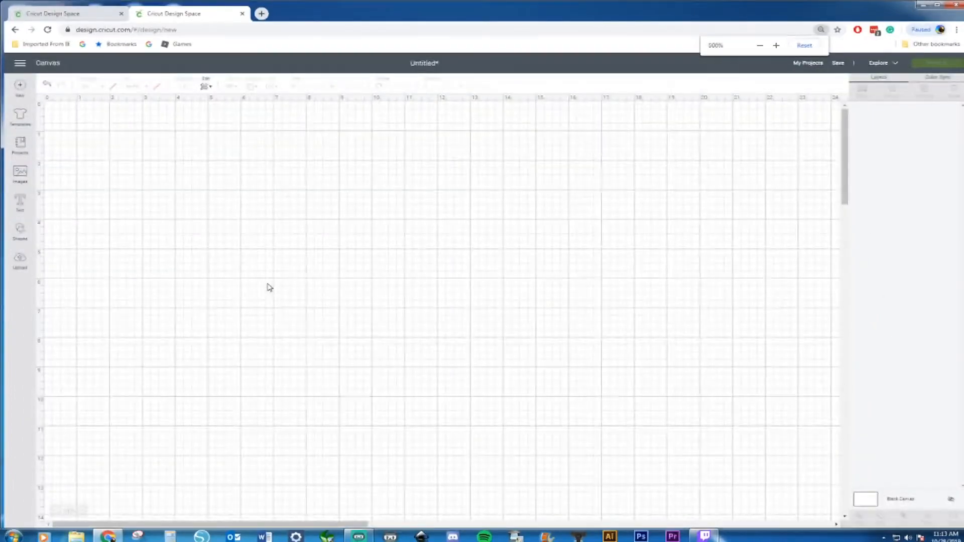
{"action": "left_click", "coordinate": [25, 286]}
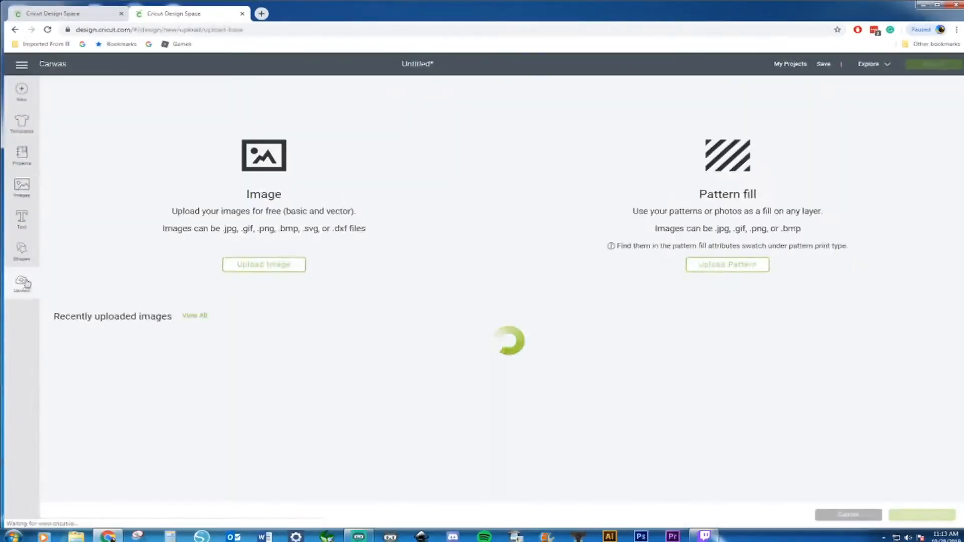
{"action": "left_click", "coordinate": [22, 249]}
{"action": "left_click", "coordinate": [64, 317]}
{"action": "left_click_drag", "start_coordinate": [199, 192], "coordinate": [327, 272]}
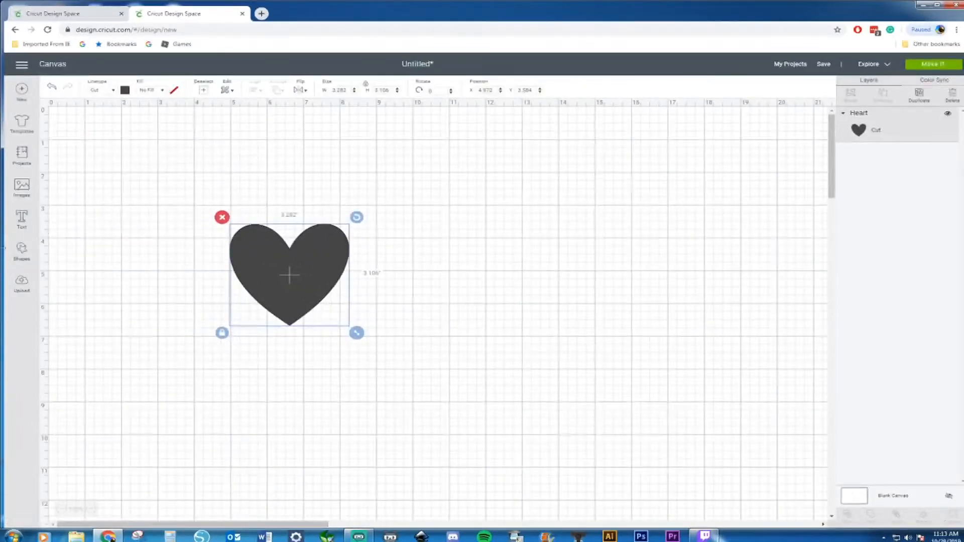
Insert a square and stretch it into a wide rectangle, about 4.3 inches across, covering the heart's two upper lobes
{"action": "left_click", "coordinate": [21, 252]}
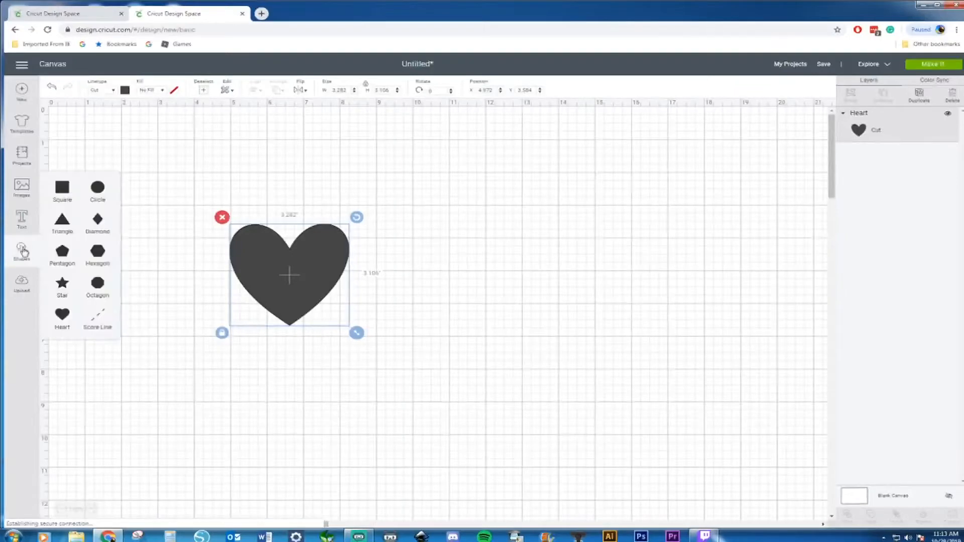
{"action": "left_click", "coordinate": [64, 191]}
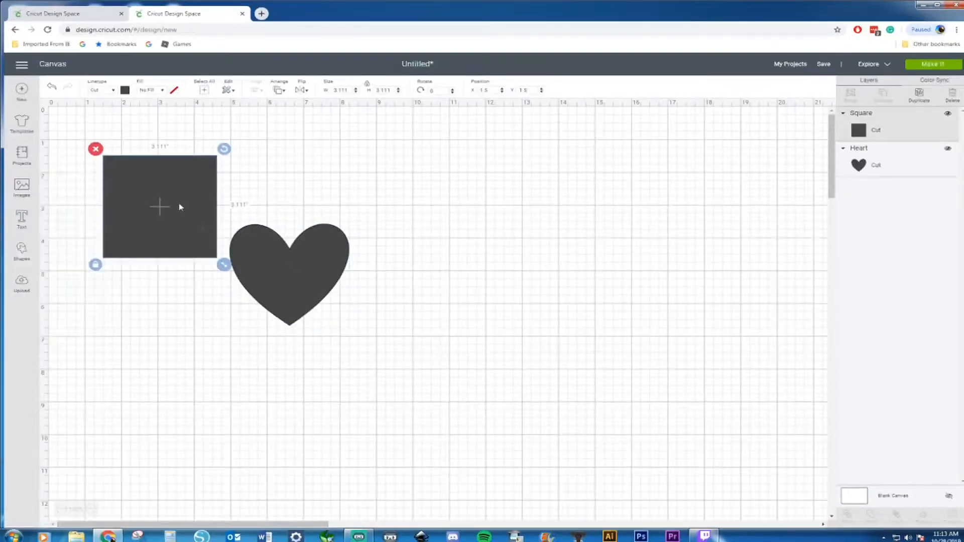
{"action": "left_click_drag", "start_coordinate": [181, 205], "coordinate": [216, 188]}
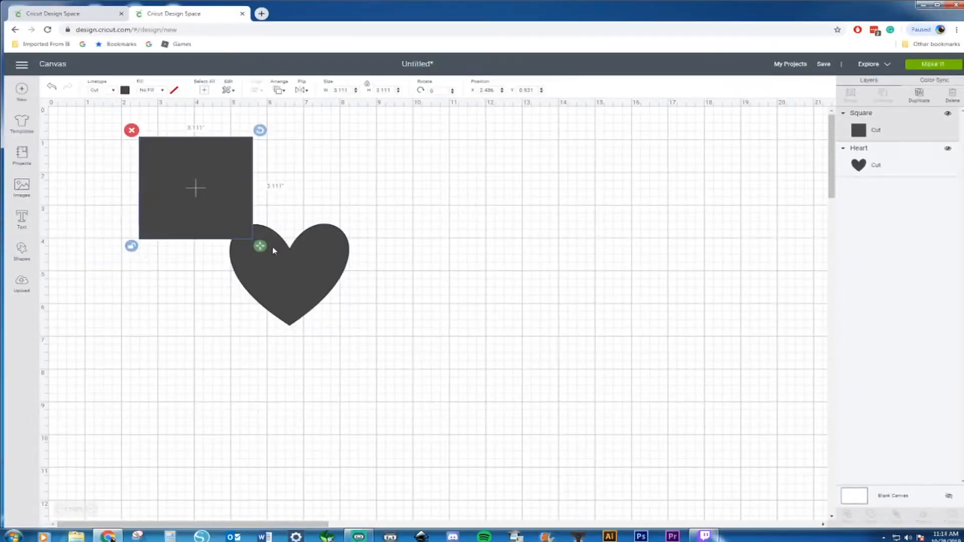
{"action": "left_click_drag", "start_coordinate": [260, 246], "coordinate": [342, 241]}
{"action": "left_click", "coordinate": [452, 260]}
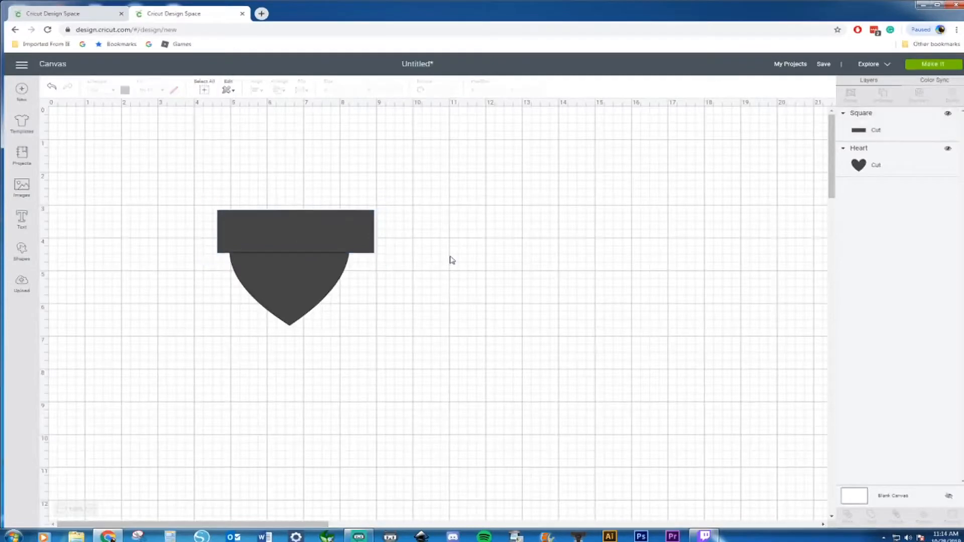
Slice the heart with the rectangle and delete every piece except the pointed lower part
{"action": "left_click_drag", "start_coordinate": [171, 185], "coordinate": [376, 357]}
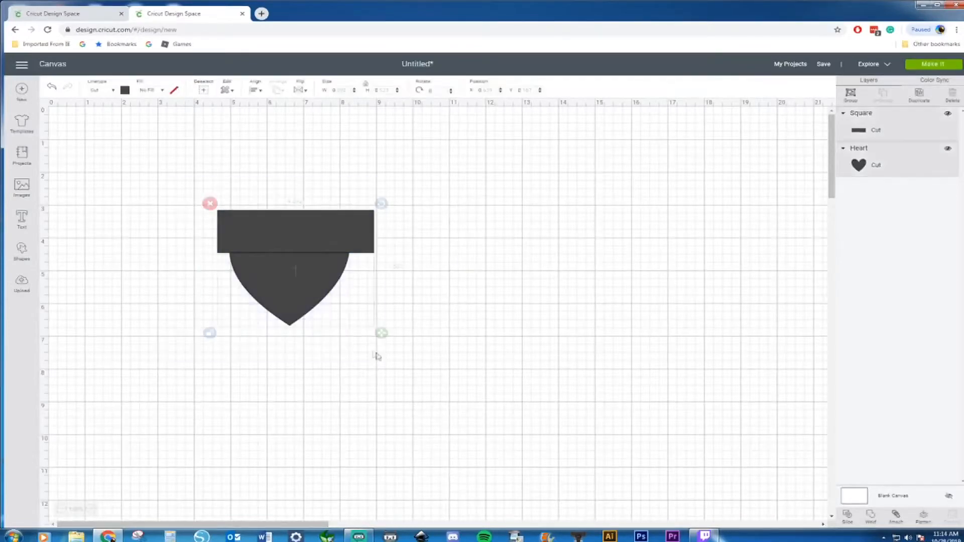
{"action": "right_click", "coordinate": [300, 289]}
{"action": "left_click", "coordinate": [337, 475]}
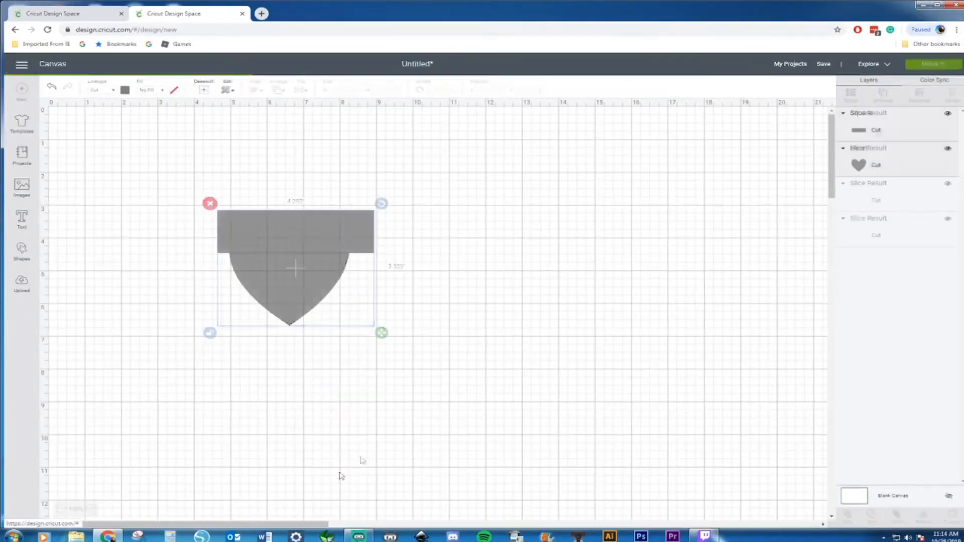
{"action": "left_click_drag", "start_coordinate": [293, 286], "coordinate": [294, 313]}
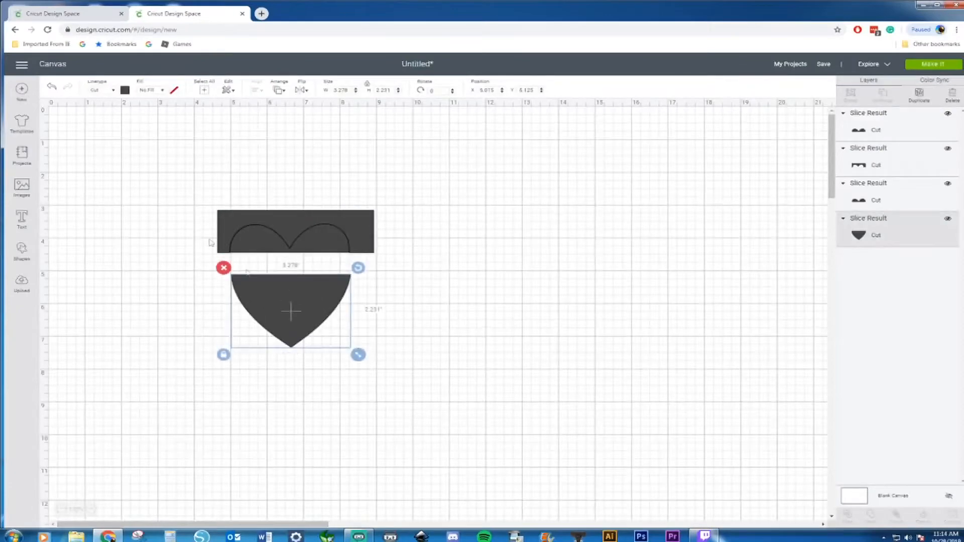
{"action": "left_click_drag", "start_coordinate": [176, 192], "coordinate": [420, 266]}
{"action": "key", "text": "Delete"}
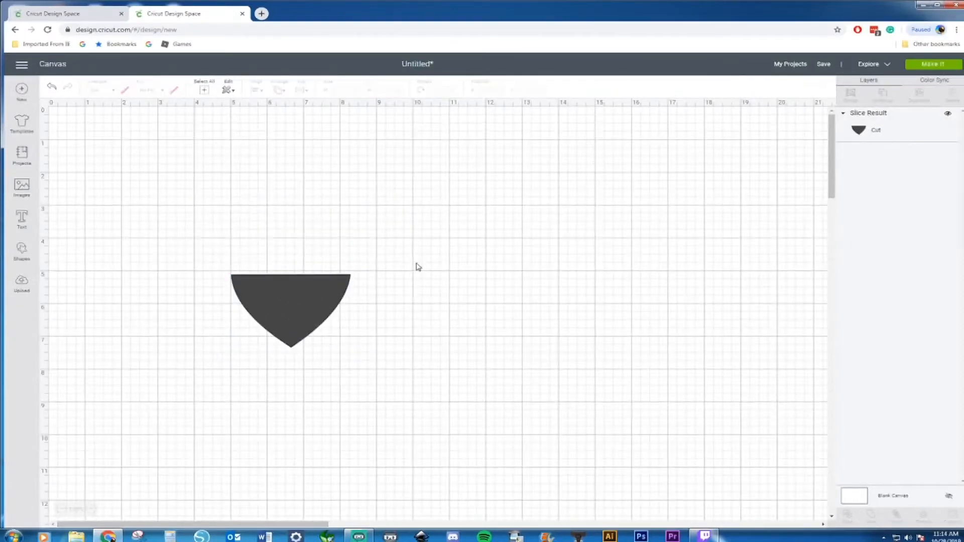
Insert a square above the pointed piece and a circle of equal size overlapping the square's left half
{"action": "left_click", "coordinate": [27, 256]}
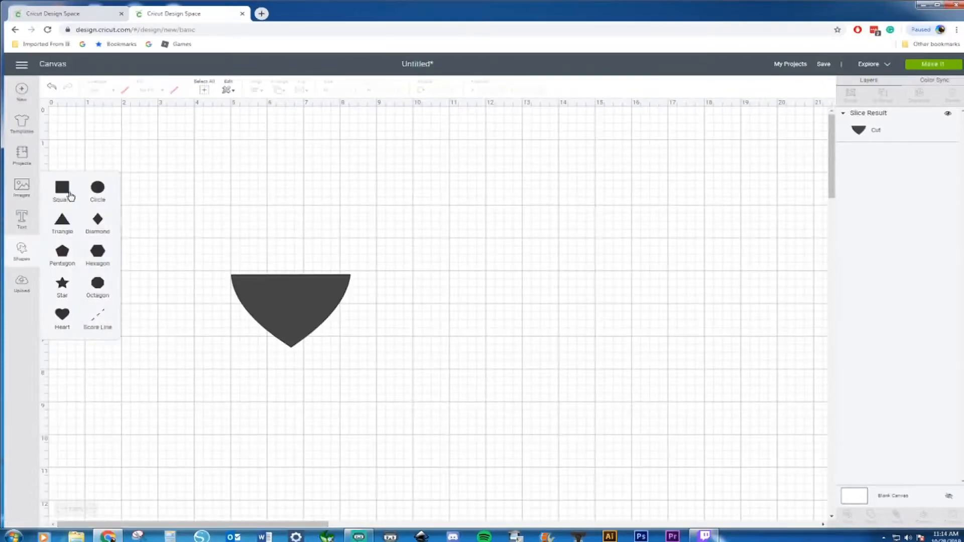
{"action": "left_click", "coordinate": [67, 193]}
{"action": "left_click_drag", "start_coordinate": [191, 205], "coordinate": [267, 174]}
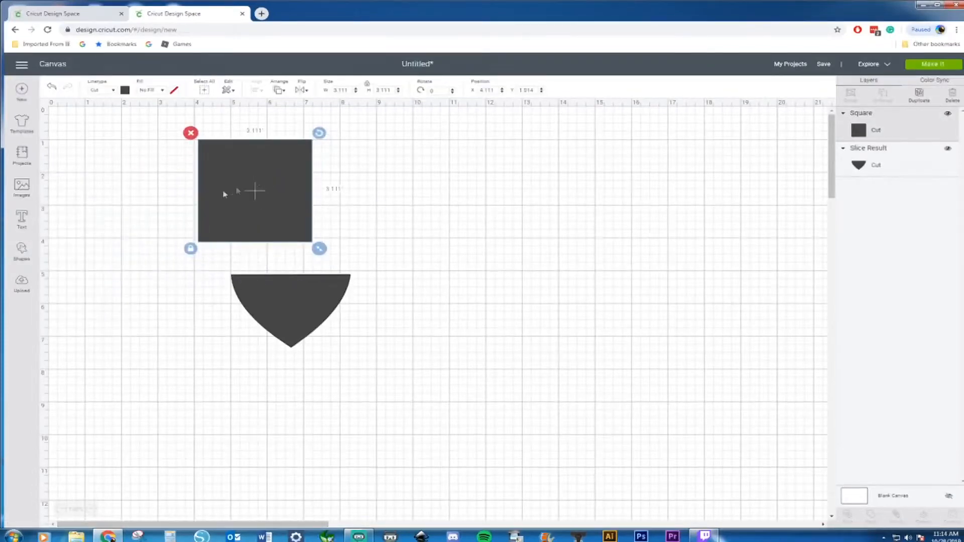
{"action": "left_click", "coordinate": [24, 251]}
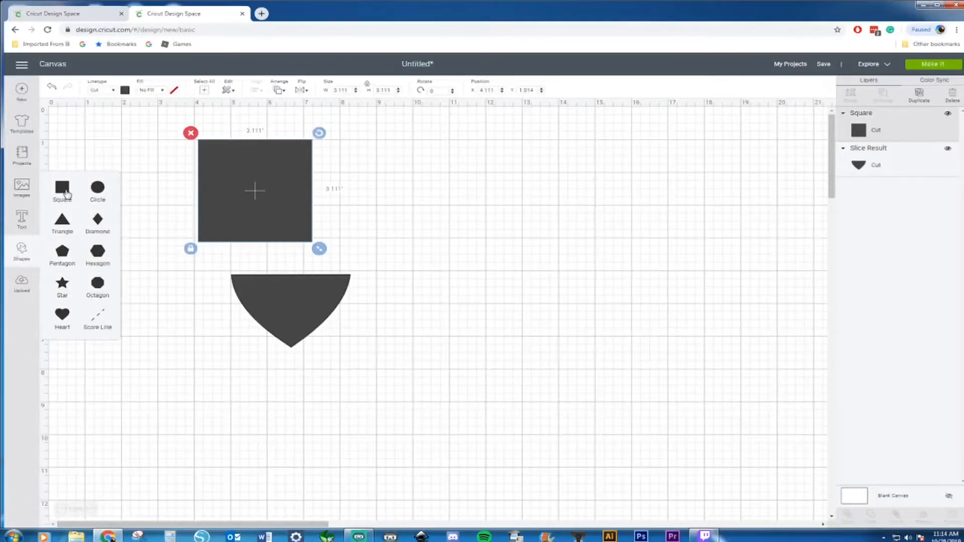
{"action": "left_click", "coordinate": [93, 196]}
{"action": "left_click_drag", "start_coordinate": [190, 239], "coordinate": [204, 211]}
{"action": "left_click", "coordinate": [182, 279]}
{"action": "left_click", "coordinate": [196, 321]}
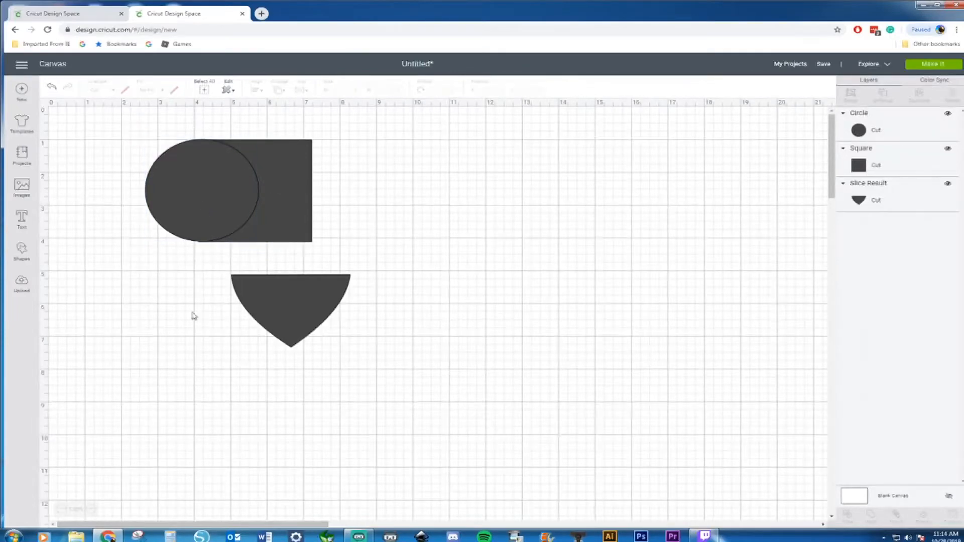
Fine-tune the circle's position so its curve meets the square's upper and lower edges
{"action": "left_click_drag", "start_coordinate": [197, 200], "coordinate": [201, 199]}
{"action": "key", "text": "ctrl+plus"}
{"action": "key", "text": "ctrl+plus"}
{"action": "key", "text": "ctrl+plus"}
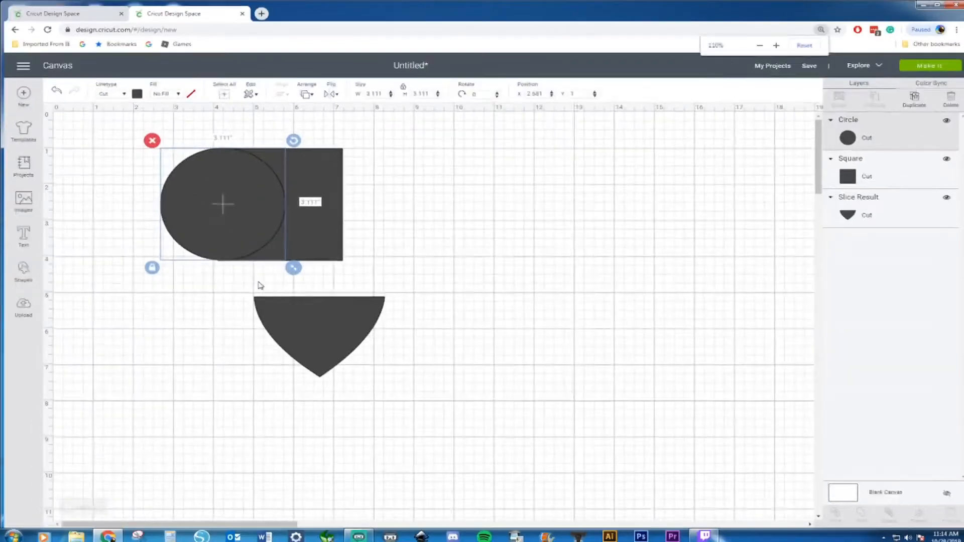
{"action": "left_click", "coordinate": [248, 349]}
{"action": "left_click_drag", "start_coordinate": [284, 263], "coordinate": [285, 263]}
{"action": "left_click", "coordinate": [205, 345]}
{"action": "left_click_drag", "start_coordinate": [401, 347], "coordinate": [400, 348]}
{"action": "left_click", "coordinate": [306, 395]}
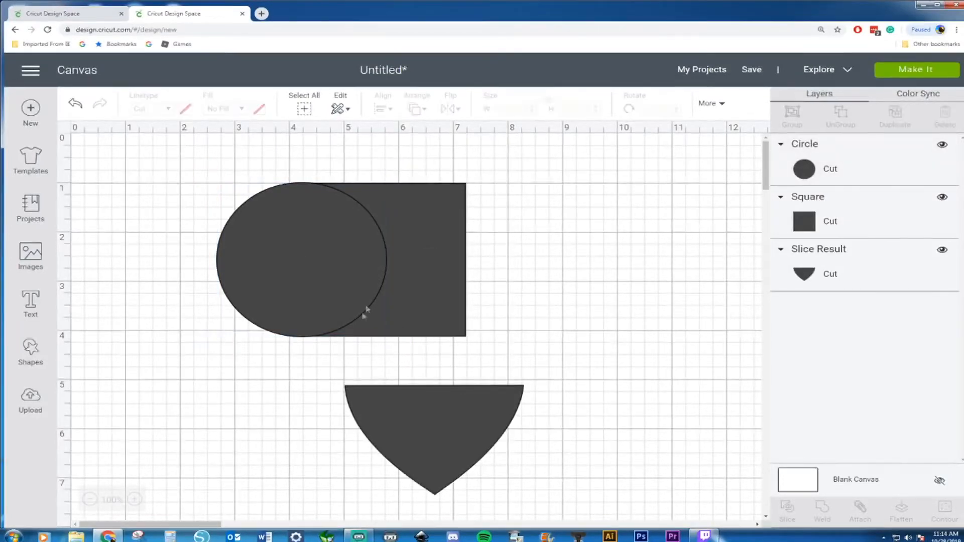
Weld the circle and the square into a single shape with one rounded end
{"action": "left_click", "coordinate": [293, 225]}
{"action": "left_click_drag", "start_coordinate": [202, 176], "coordinate": [448, 314]}
{"action": "right_click", "coordinate": [393, 285]}
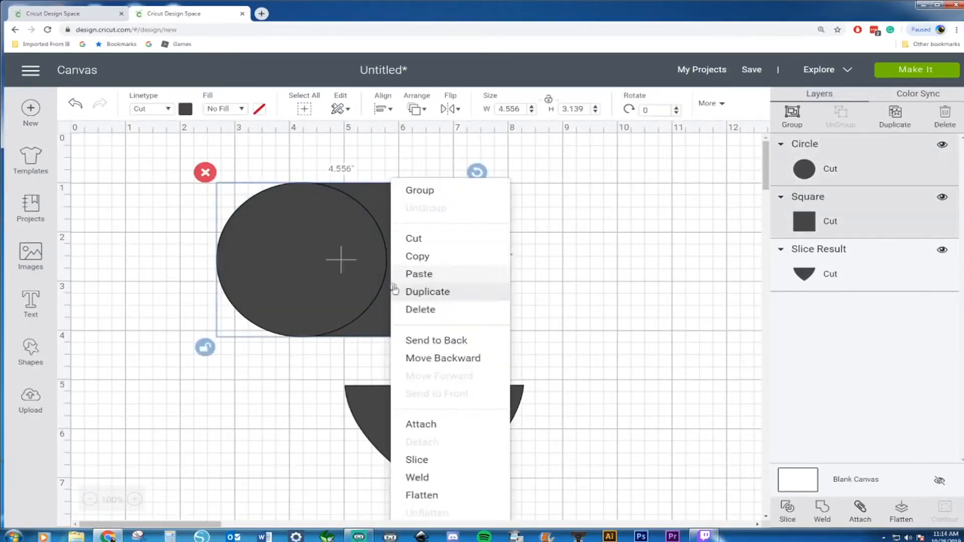
{"action": "left_click", "coordinate": [445, 478]}
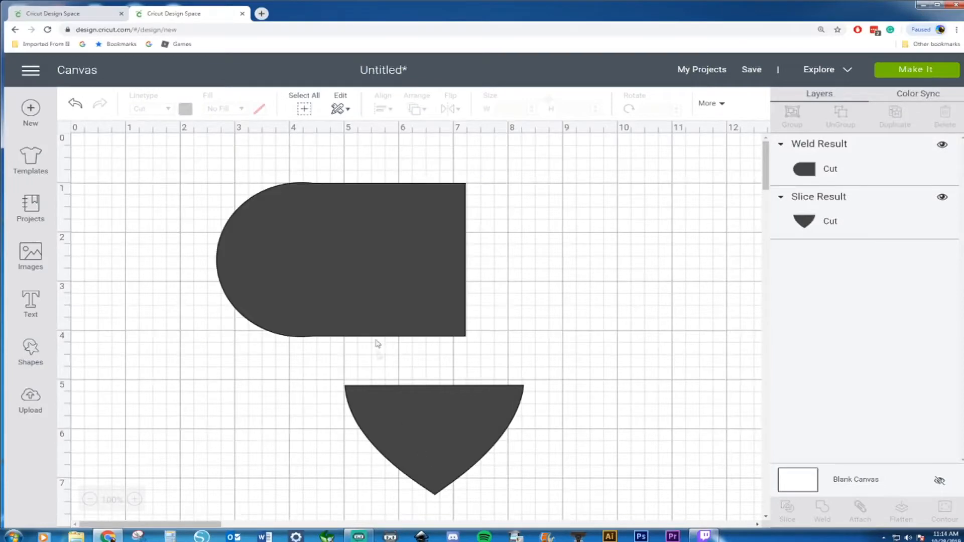
Resize the welded shape to about 5.35 by 2.48 inches and make a copy of it
{"action": "left_click", "coordinate": [377, 327]}
{"action": "left_click_drag", "start_coordinate": [475, 347], "coordinate": [521, 319]}
{"action": "key", "text": "ctrl+c"}
{"action": "key", "text": "ctrl+v"}
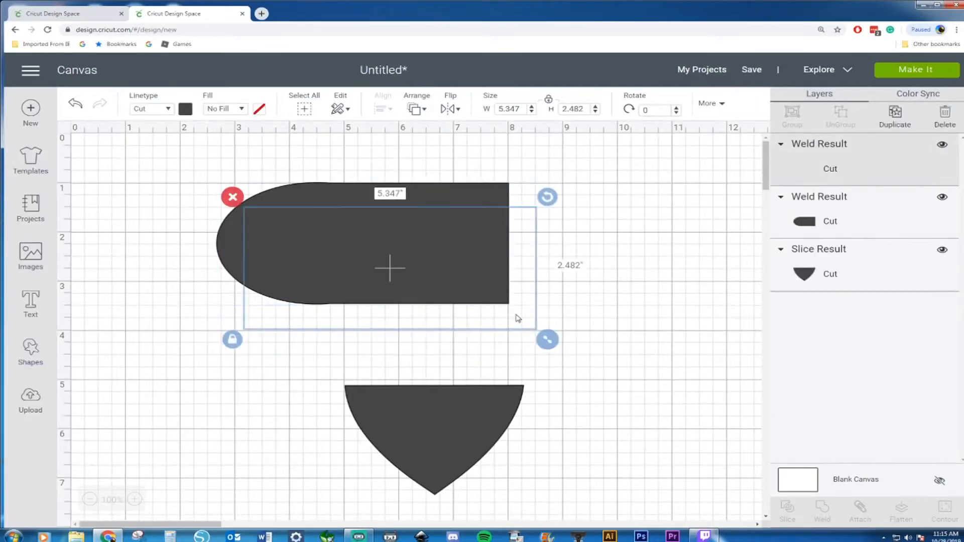
Flip the copy horizontally and overlap it with the original to form a pill shape with rounded ends
{"action": "right_click", "coordinate": [387, 284]}
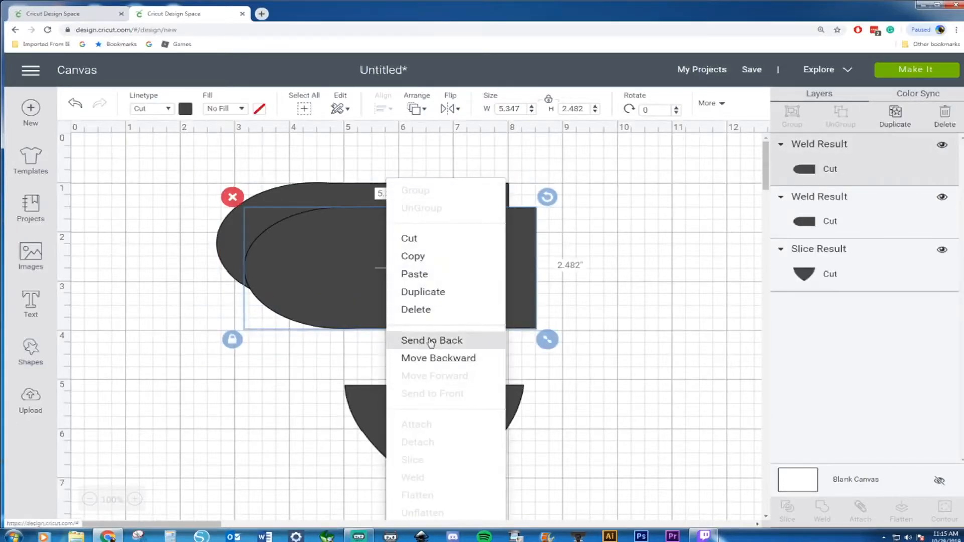
{"action": "left_click", "coordinate": [452, 107]}
{"action": "left_click", "coordinate": [478, 135]}
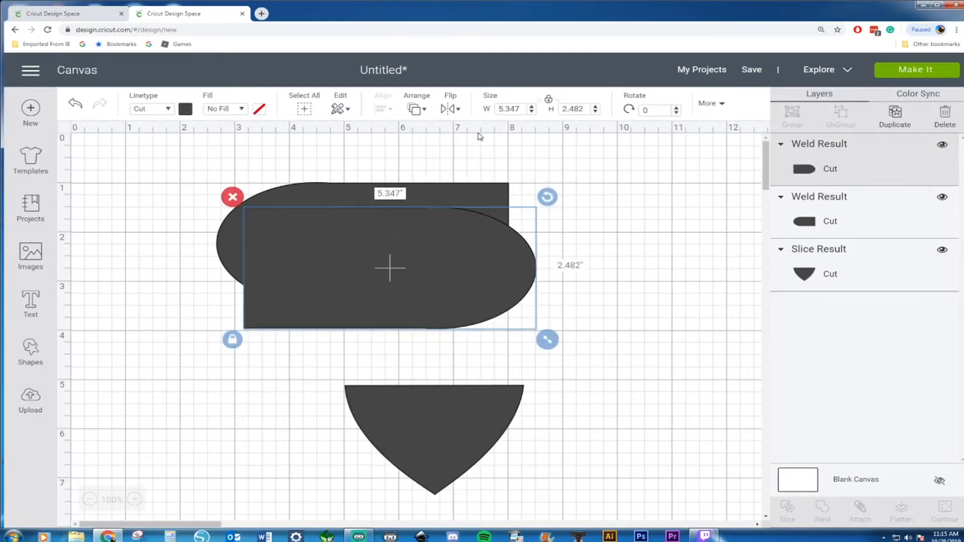
{"action": "left_click_drag", "start_coordinate": [363, 270], "coordinate": [448, 250]}
{"action": "left_click", "coordinate": [279, 348]}
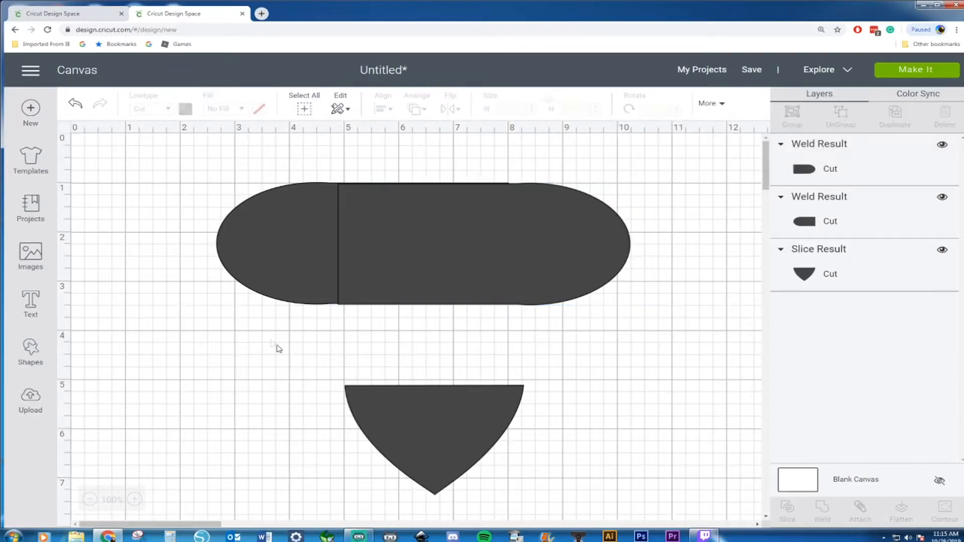
Try to align the two half-rounded pieces with Center Horizontally
{"action": "left_click_drag", "start_coordinate": [186, 165], "coordinate": [683, 326]}
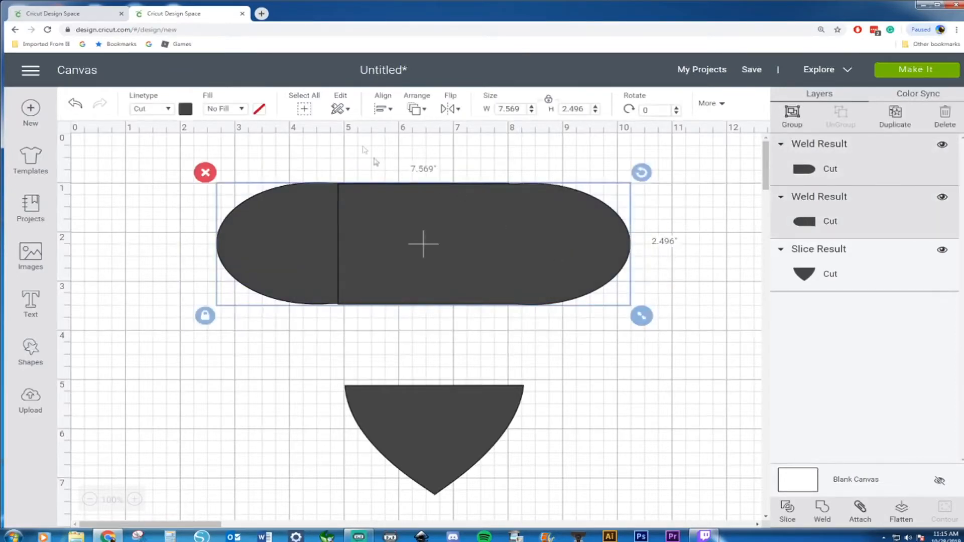
{"action": "left_click", "coordinate": [373, 114]}
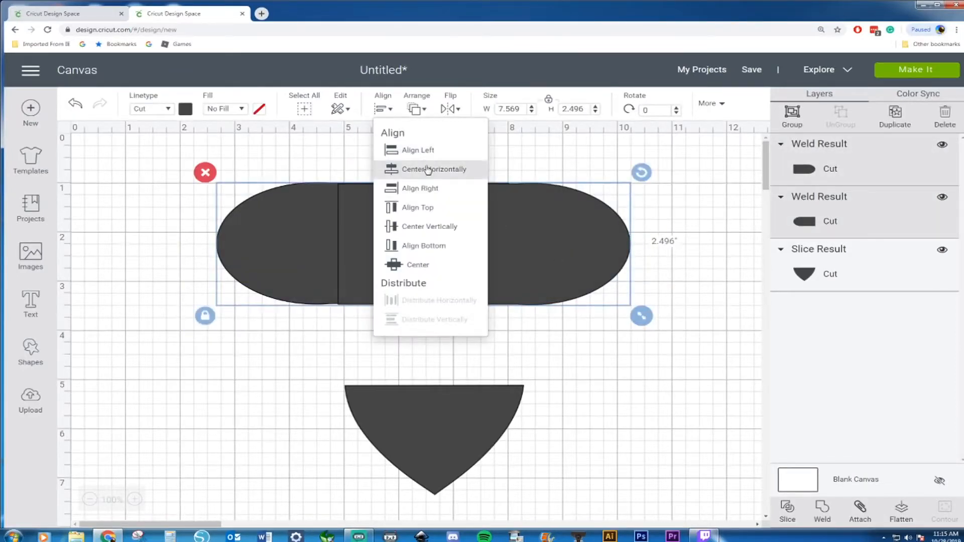
{"action": "left_click", "coordinate": [425, 166]}
{"action": "left_click", "coordinate": [383, 108]}
{"action": "left_click", "coordinate": [221, 237]}
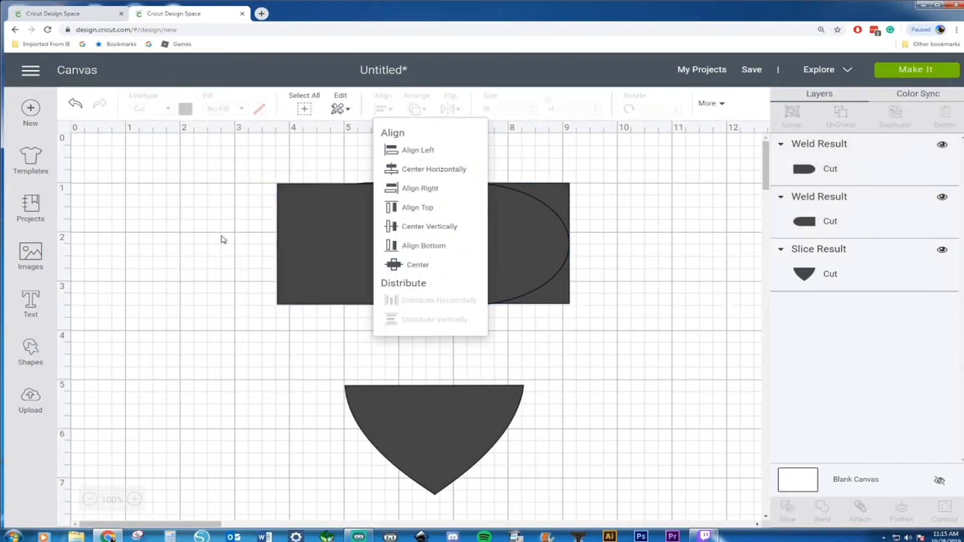
Shift the flipped copy to the right until both rounded ends form a pill shape about 7.48 inches wide
{"action": "left_click", "coordinate": [397, 238]}
{"action": "key", "text": "Left"}
{"action": "key", "text": "Left"}
{"action": "key", "text": "Left"}
{"action": "key", "text": "Left"}
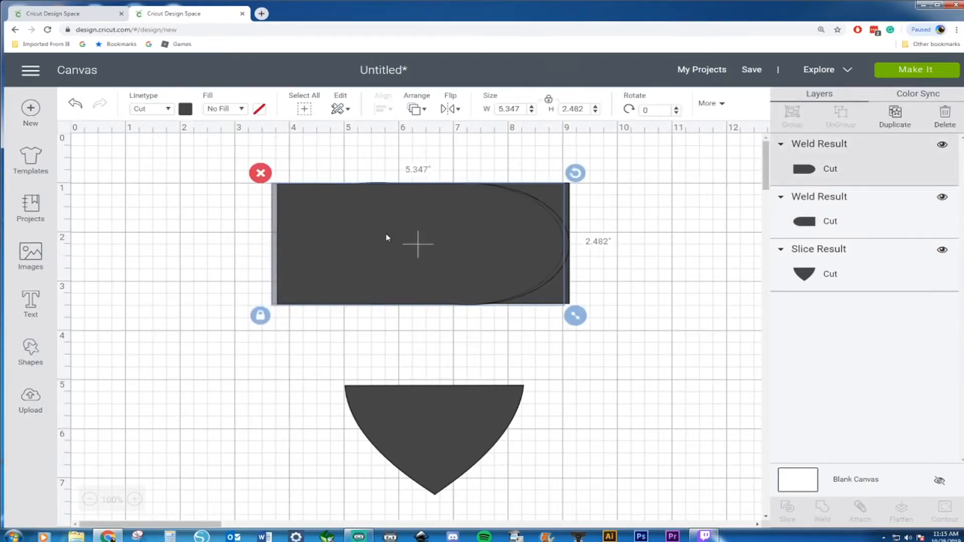
{"action": "key", "text": "Left"}
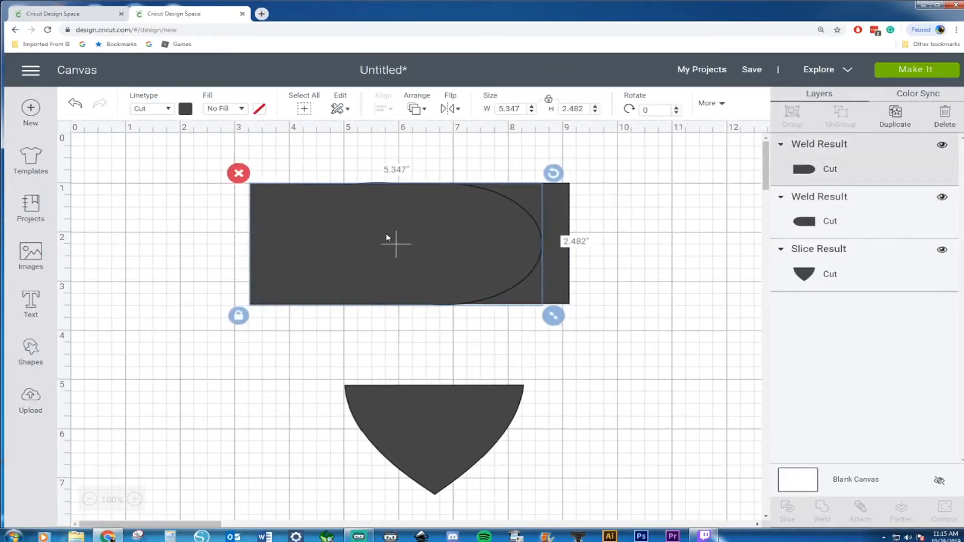
{"action": "key", "text": "Right"}
{"action": "key", "text": "Right"}
{"action": "key", "text": "Right"}
{"action": "key", "text": "Right"}
{"action": "key", "text": "Right"}
{"action": "key", "text": "Right"}
{"action": "key", "text": "Right"}
{"action": "key", "text": "Right"}
{"action": "key", "text": "Right"}
{"action": "key", "text": "Right"}
{"action": "key", "text": "Right"}
{"action": "key", "text": "Right"}
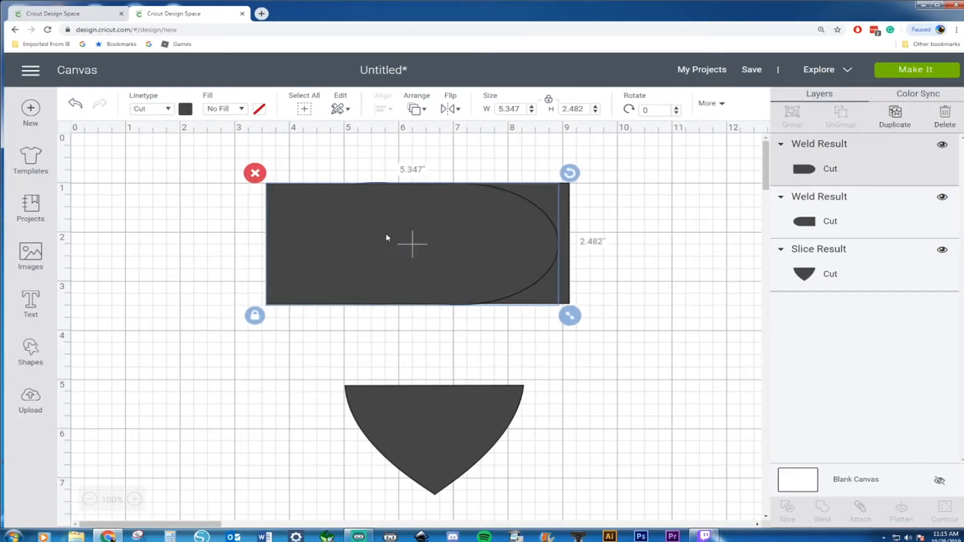
{"action": "key", "text": "Right"}
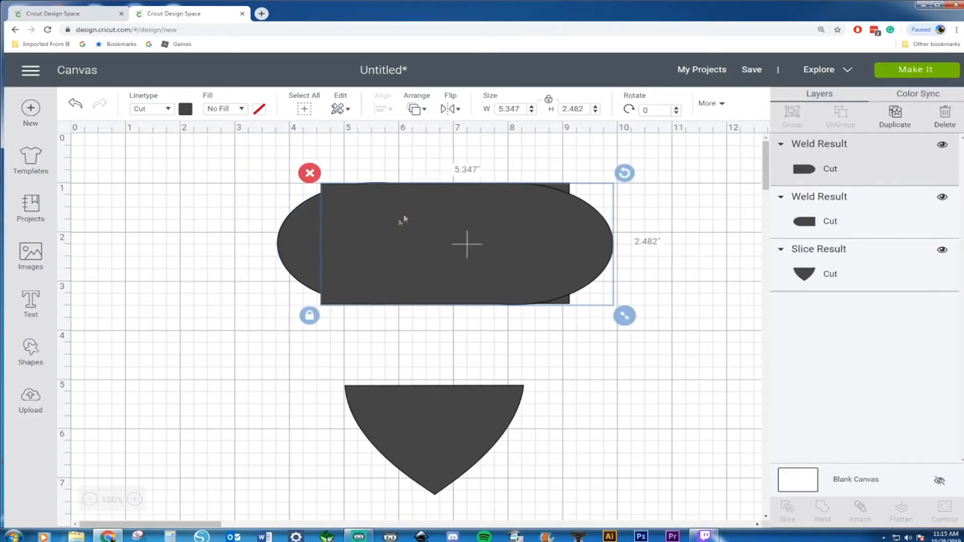
{"action": "left_click_drag", "start_coordinate": [424, 211], "coordinate": [499, 206]}
Center the two half-rounded pieces vertically and weld them into one pill shape
{"action": "left_click_drag", "start_coordinate": [226, 151], "coordinate": [593, 304]}
{"action": "left_click", "coordinate": [382, 109]}
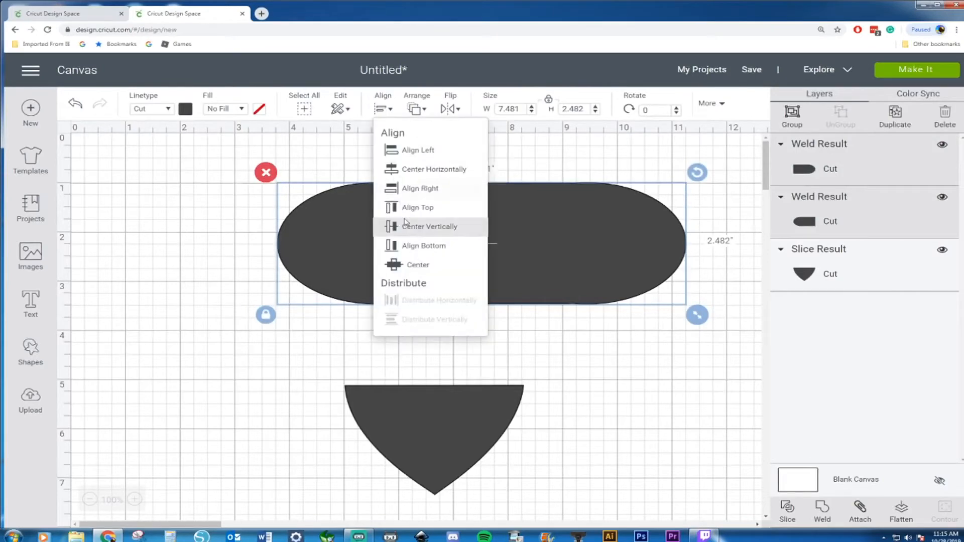
{"action": "left_click", "coordinate": [411, 235]}
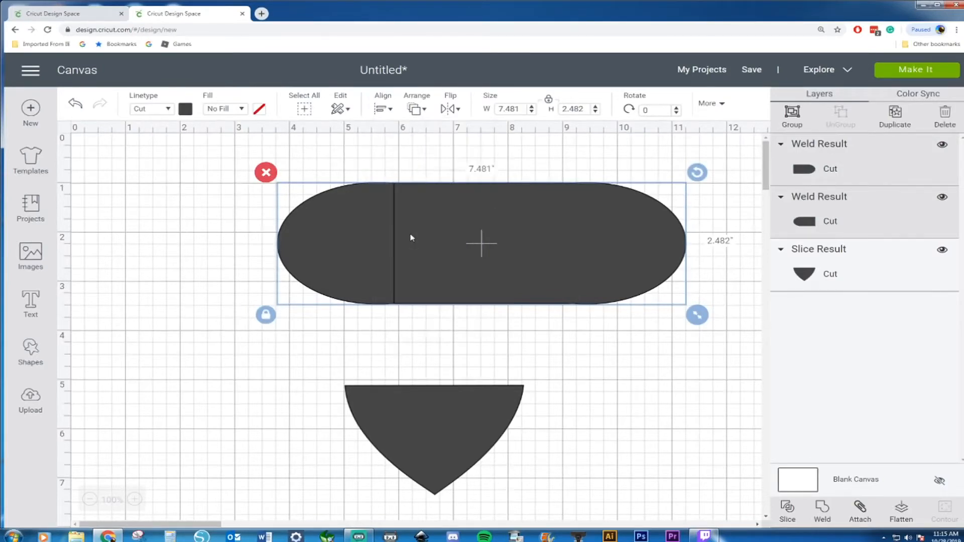
{"action": "right_click", "coordinate": [485, 282]}
{"action": "left_click", "coordinate": [517, 476]}
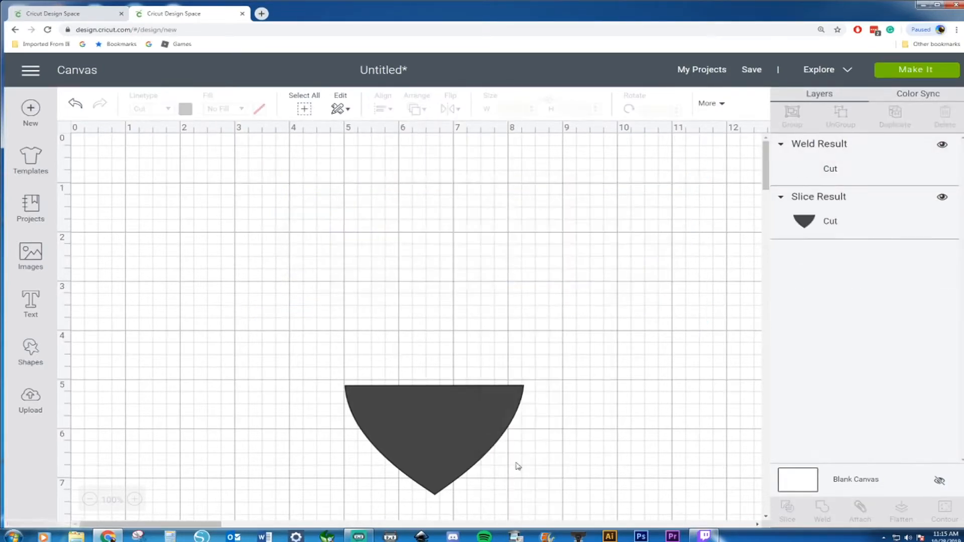
Unlock the pill's proportions, shrink it to about 4.76 by 0.75 inches, and place it centered just above the nut as the cap
{"action": "left_click", "coordinate": [521, 297]}
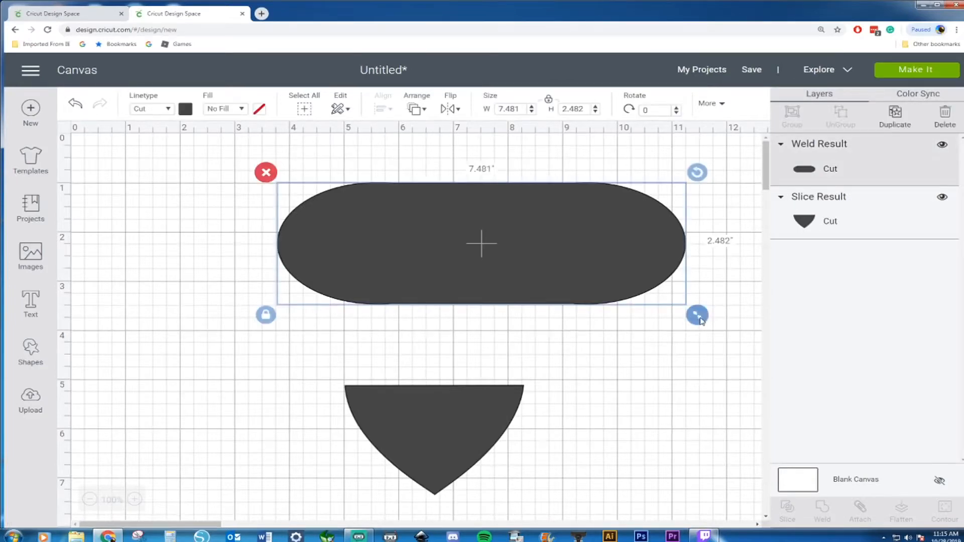
{"action": "left_click", "coordinate": [267, 317]}
{"action": "left_click_drag", "start_coordinate": [698, 315], "coordinate": [563, 236]}
{"action": "left_click_drag", "start_coordinate": [473, 224], "coordinate": [489, 379]}
{"action": "left_click_drag", "start_coordinate": [602, 395], "coordinate": [575, 390]}
{"action": "left_click_drag", "start_coordinate": [528, 368], "coordinate": [538, 374]}
Add a square, reshape it into a stem about 0.56 by 0.97 inches, and place it centered just above the cap
{"action": "key", "text": "ctrl+minus"}
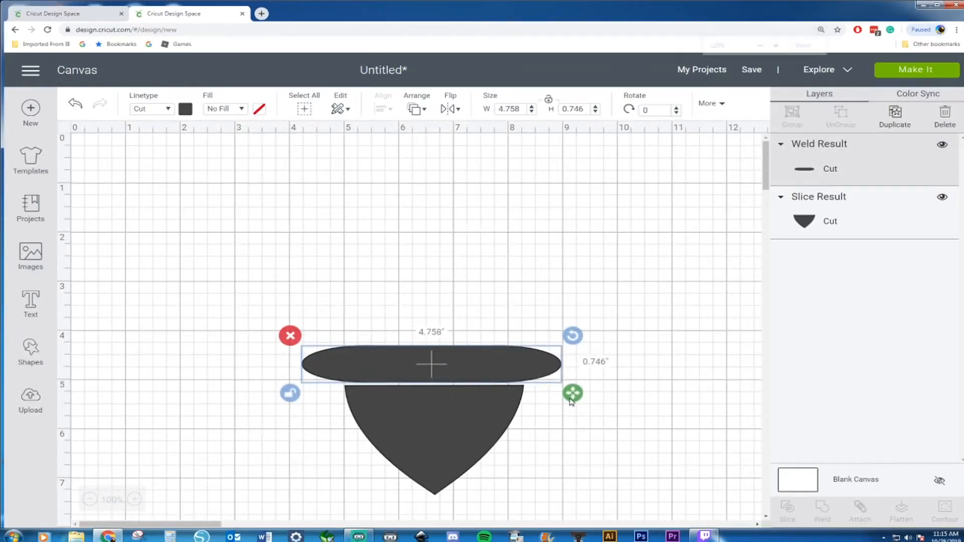
{"action": "key", "text": "ctrl+minus"}
{"action": "left_click", "coordinate": [493, 400]}
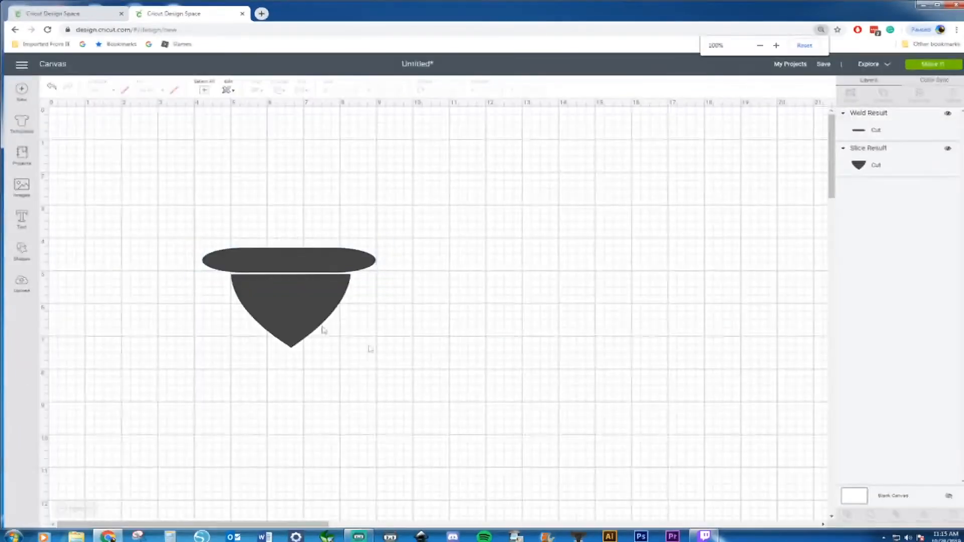
{"action": "left_click", "coordinate": [22, 251]}
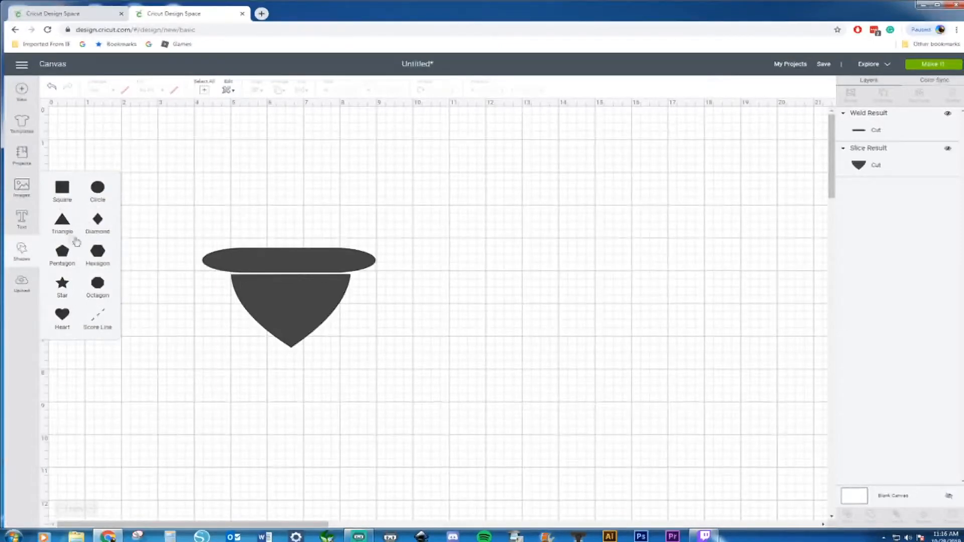
{"action": "left_click", "coordinate": [73, 199]}
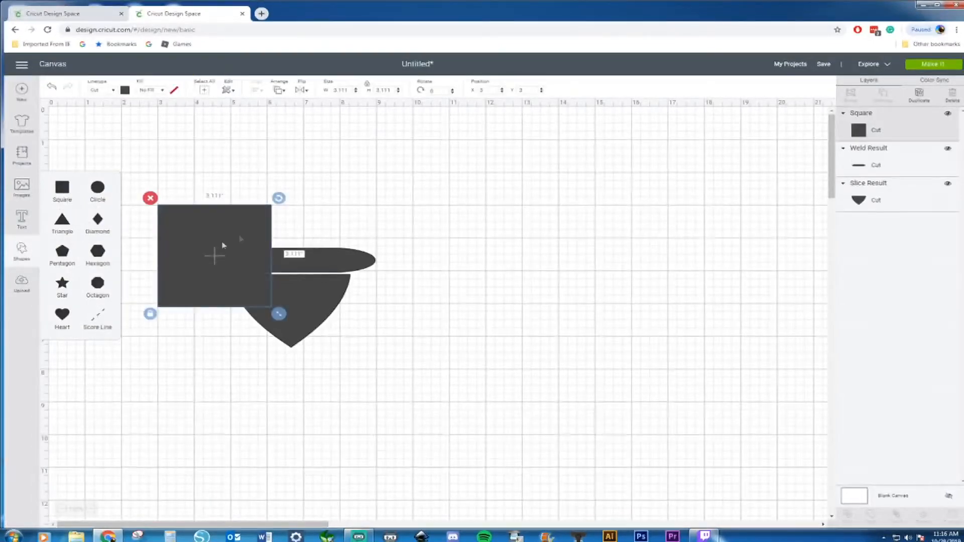
{"action": "left_click_drag", "start_coordinate": [239, 235], "coordinate": [273, 231]}
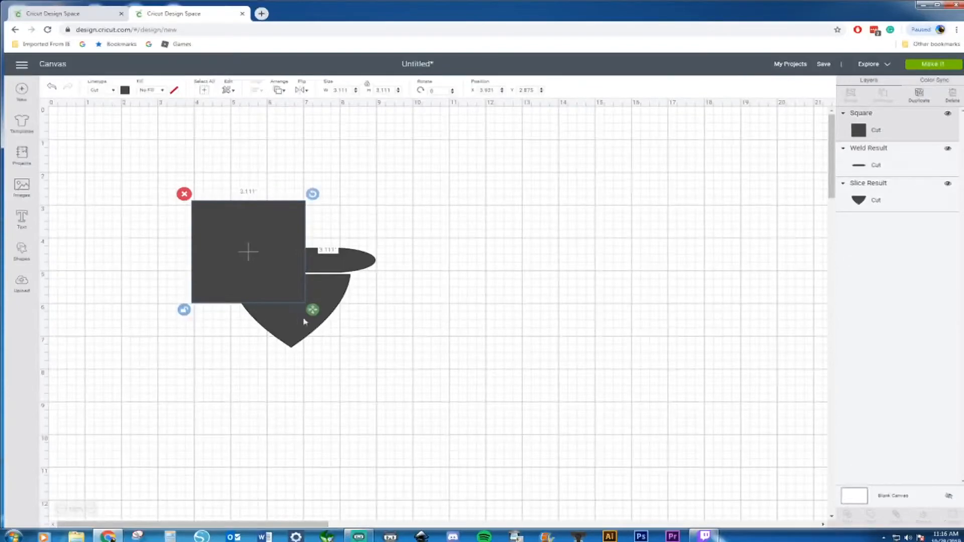
{"action": "left_click_drag", "start_coordinate": [314, 312], "coordinate": [293, 234]}
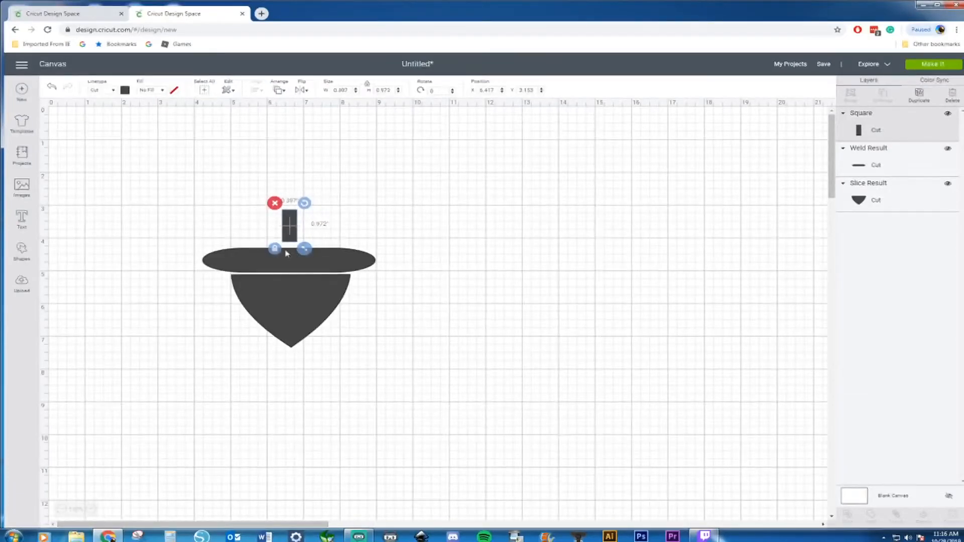
{"action": "left_click_drag", "start_coordinate": [307, 250], "coordinate": [300, 237]}
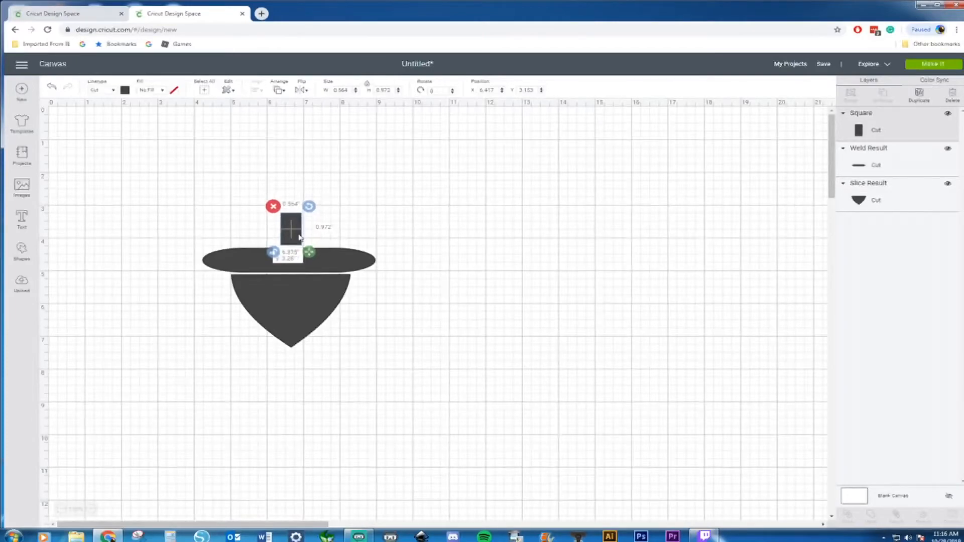
Move the stem, cap and nut together to the canvas's upper-left corner and enlarge them to about 5.4 inches wide
{"action": "left_click", "coordinate": [462, 247]}
{"action": "left_click_drag", "start_coordinate": [198, 184], "coordinate": [239, 260]}
{"action": "left_click", "coordinate": [249, 275]}
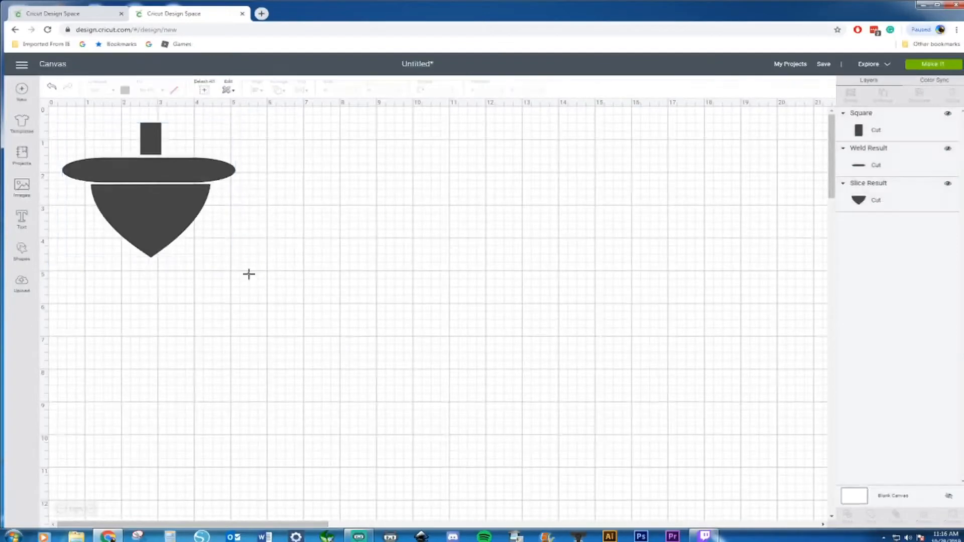
{"action": "left_click_drag", "start_coordinate": [51, 106], "coordinate": [266, 300]}
{"action": "left_click", "coordinate": [351, 300]}
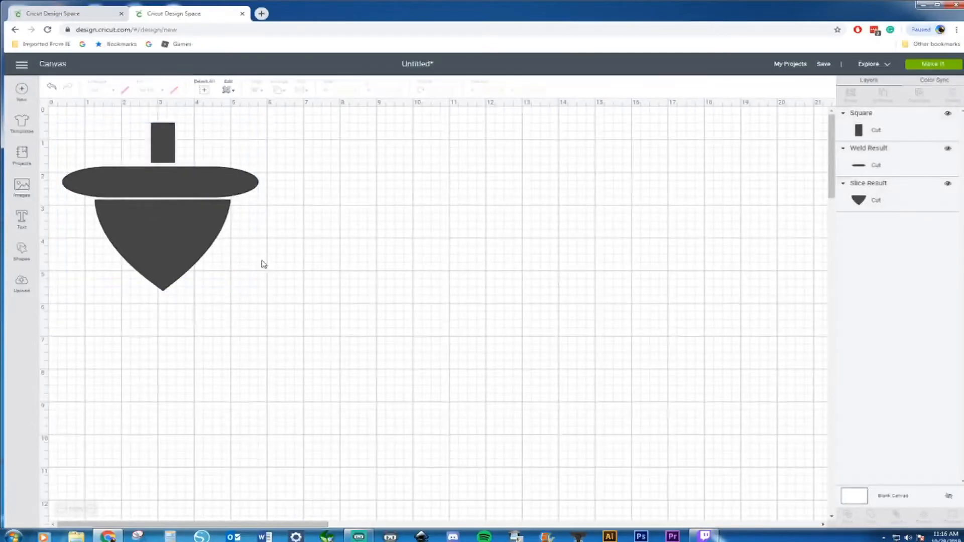
Duplicate the stem, cap and nut and place the copy to the right of the original
{"action": "left_click", "coordinate": [168, 159]}
{"action": "left_click", "coordinate": [165, 185], "text": "shift"}
{"action": "left_click", "coordinate": [161, 227], "text": "shift"}
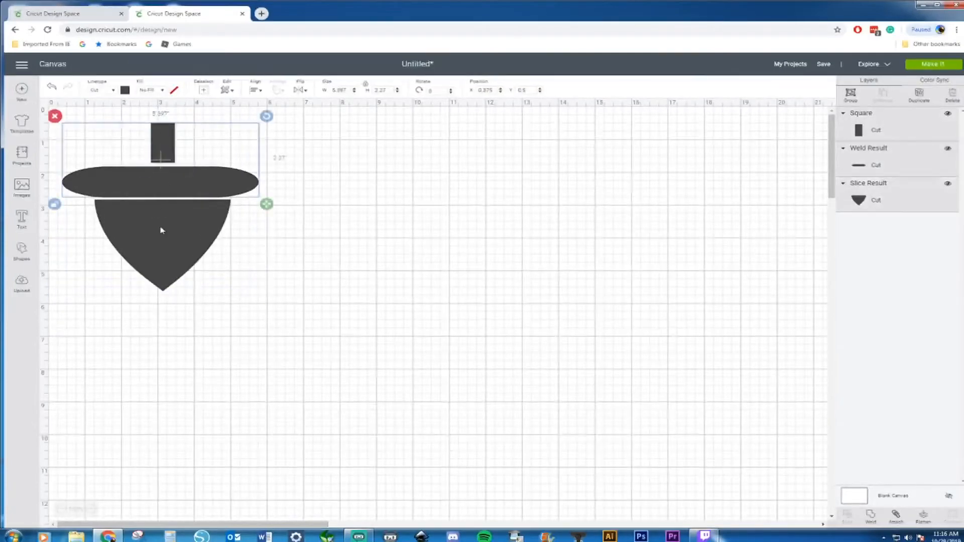
{"action": "key", "text": "ctrl+c"}
{"action": "key", "text": "ctrl+v"}
{"action": "left_click_drag", "start_coordinate": [161, 230], "coordinate": [411, 252]}
{"action": "left_click", "coordinate": [601, 263]}
Try Center Vertically on the copied acorn pieces and undo the alignment
{"action": "left_click_drag", "start_coordinate": [342, 114], "coordinate": [518, 386]}
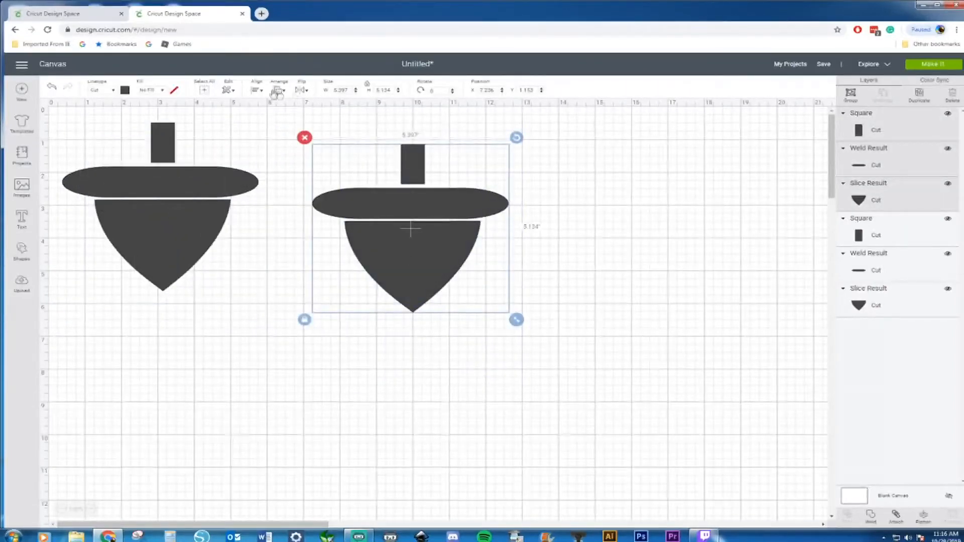
{"action": "left_click", "coordinate": [257, 91]}
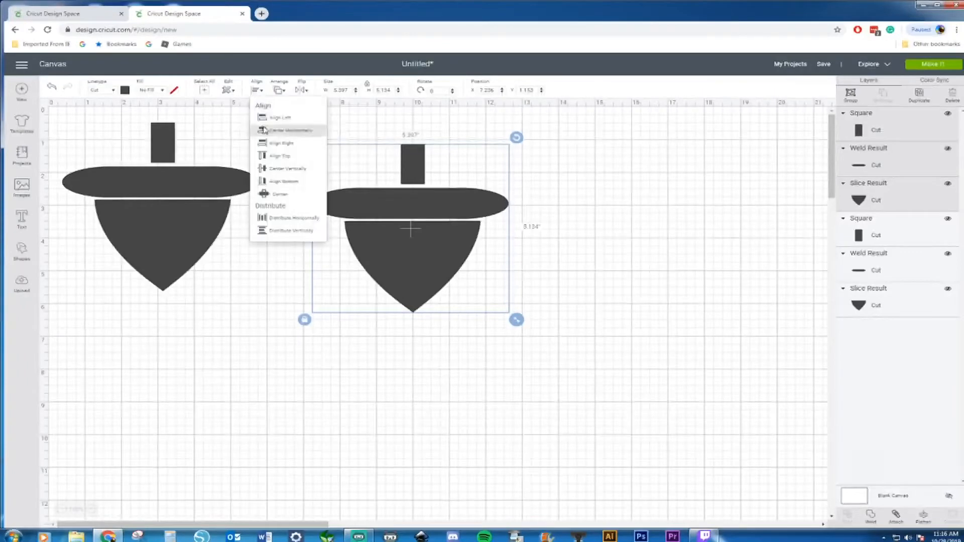
{"action": "left_click", "coordinate": [271, 166]}
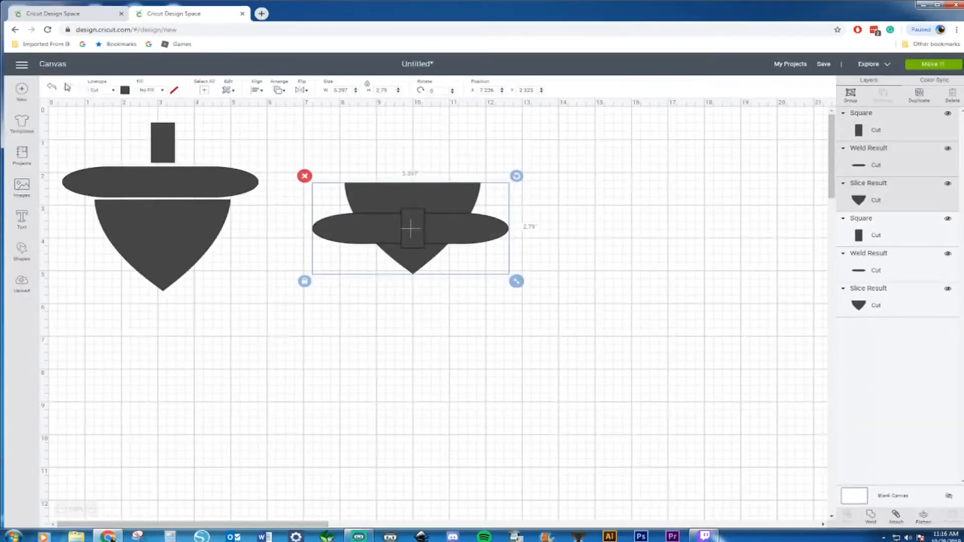
{"action": "left_click", "coordinate": [52, 87]}
Align the copied stem, cap and nut with Center Horizontally
{"action": "left_click_drag", "start_coordinate": [322, 122], "coordinate": [474, 323]}
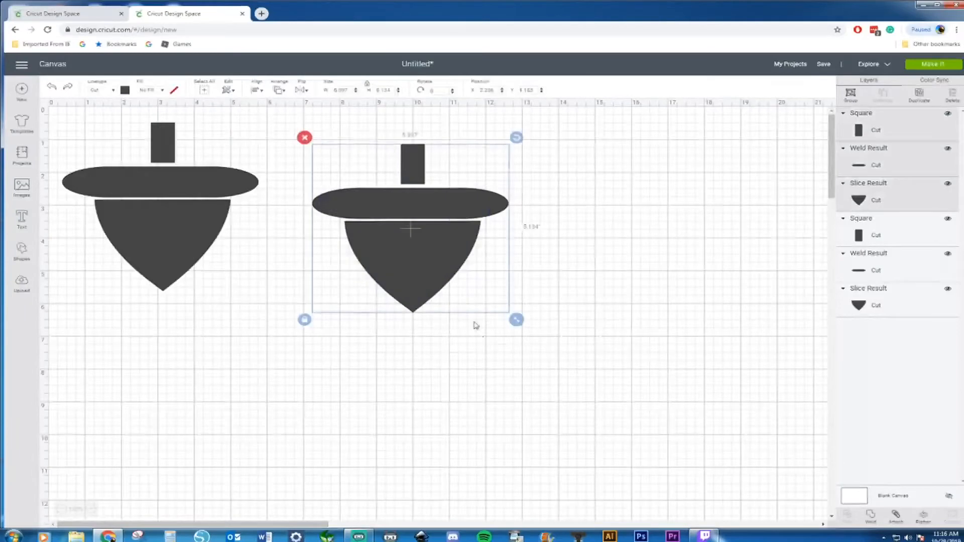
{"action": "left_click", "coordinate": [257, 92]}
{"action": "left_click", "coordinate": [285, 134]}
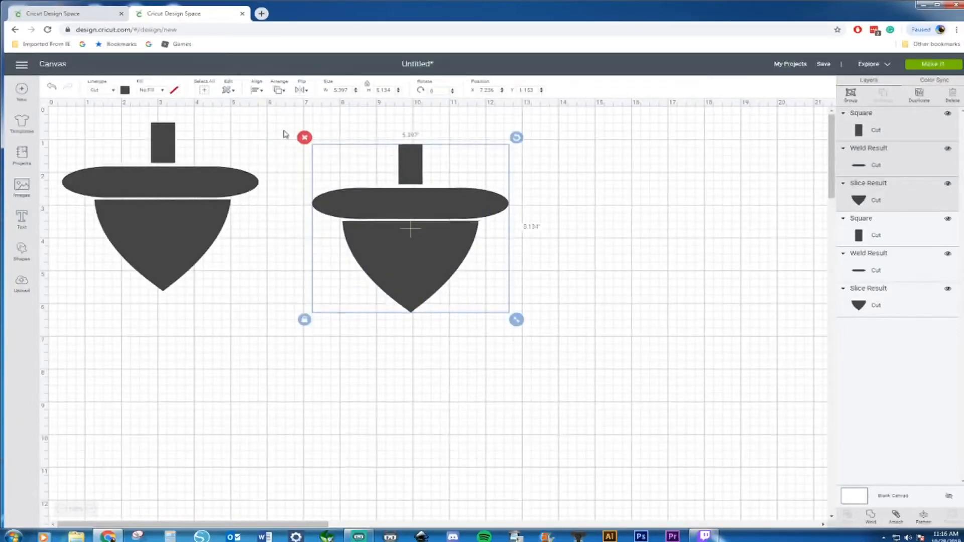
{"action": "left_click", "coordinate": [683, 235]}
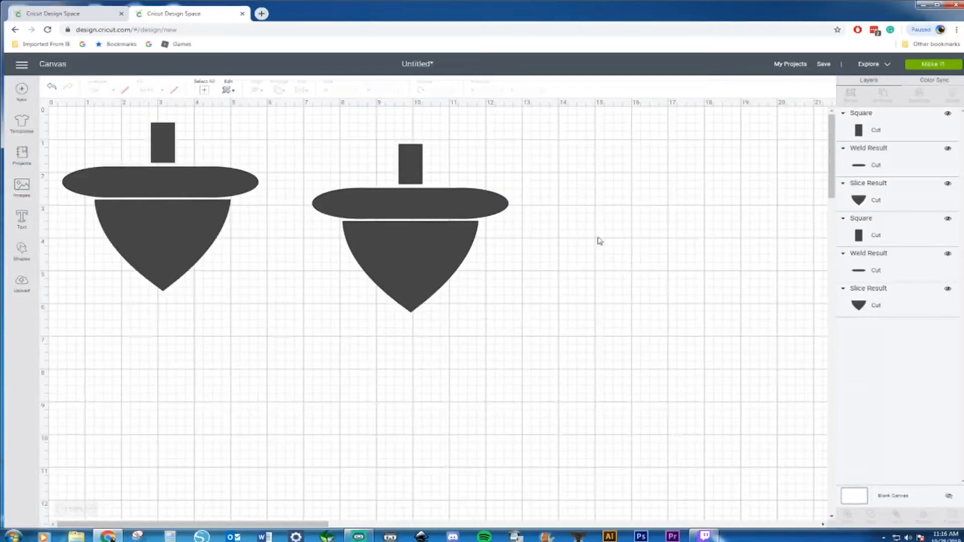
Nudge the copied stem down and the copied nut up until both overlap the cap between them
{"action": "left_click", "coordinate": [408, 177]}
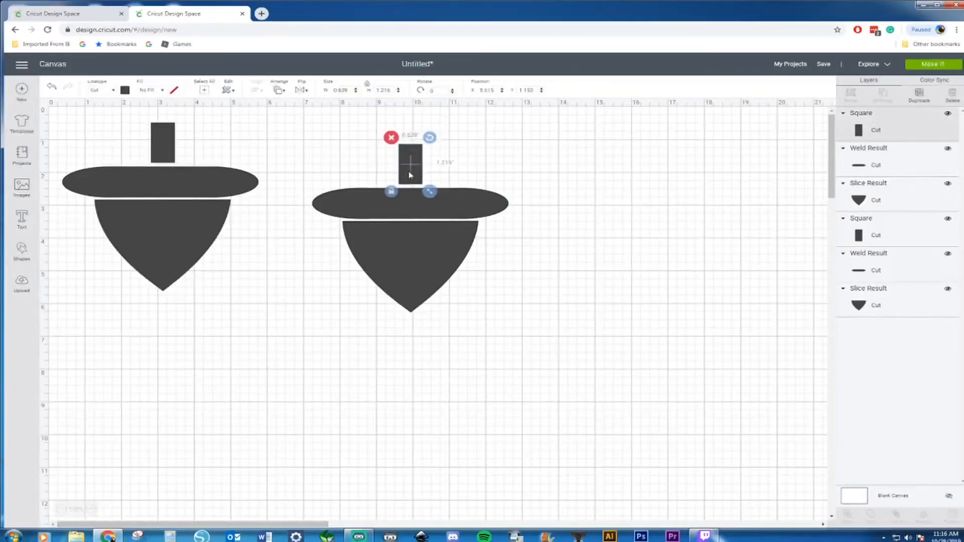
{"action": "key", "text": "Down"}
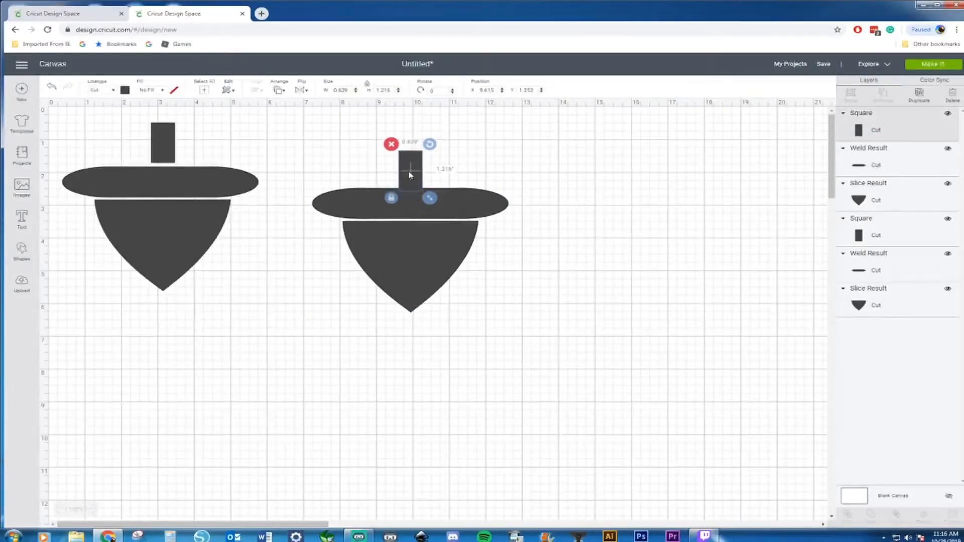
{"action": "left_click", "coordinate": [416, 247]}
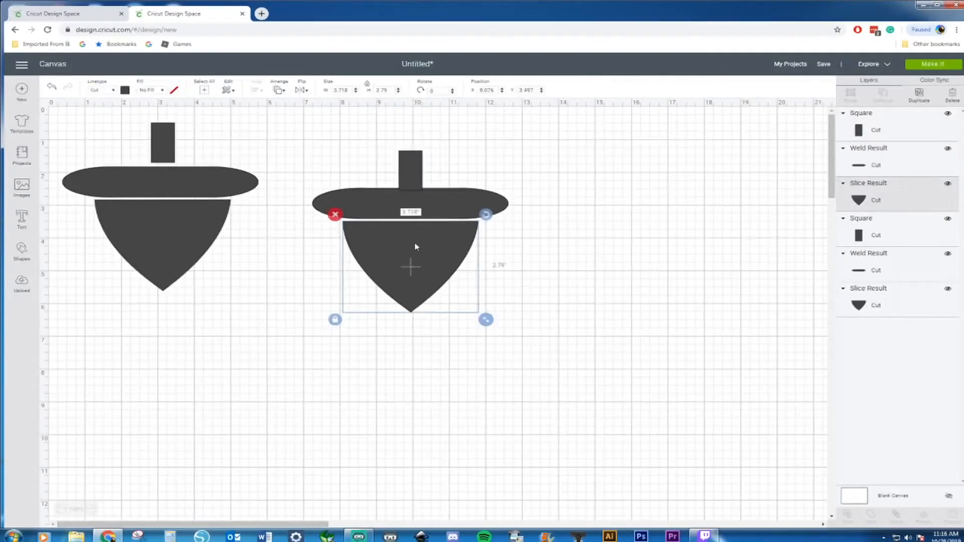
{"action": "left_click", "coordinate": [497, 288]}
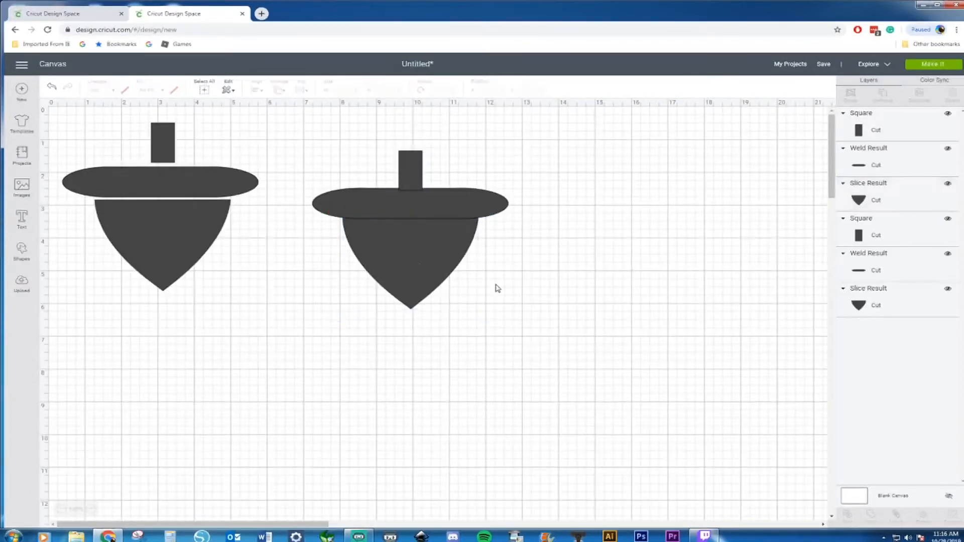
Weld the copied stem, cap and nut into one silhouette and enlarge it to about 7.05 by 6.32 inches
{"action": "left_click_drag", "start_coordinate": [322, 145], "coordinate": [553, 339]}
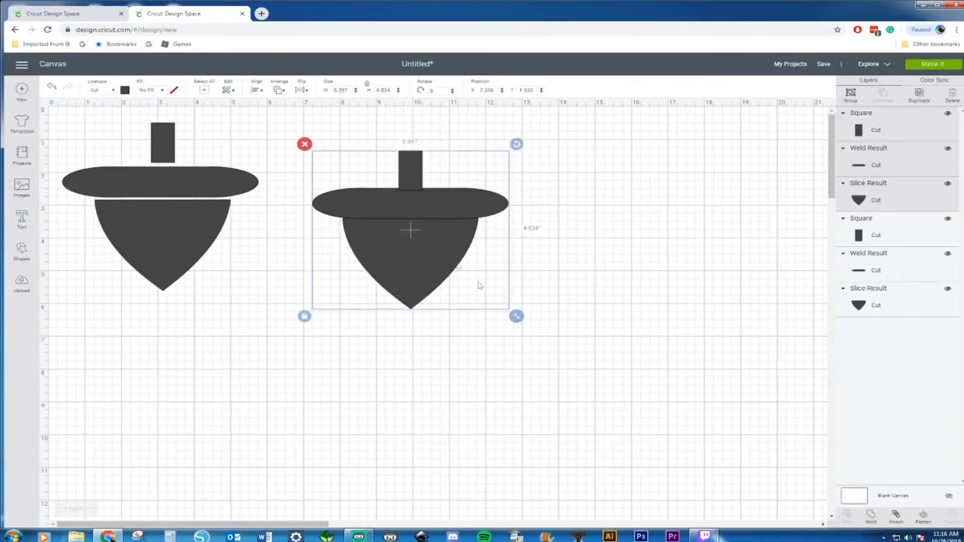
{"action": "right_click", "coordinate": [433, 236]}
{"action": "left_click", "coordinate": [466, 435]}
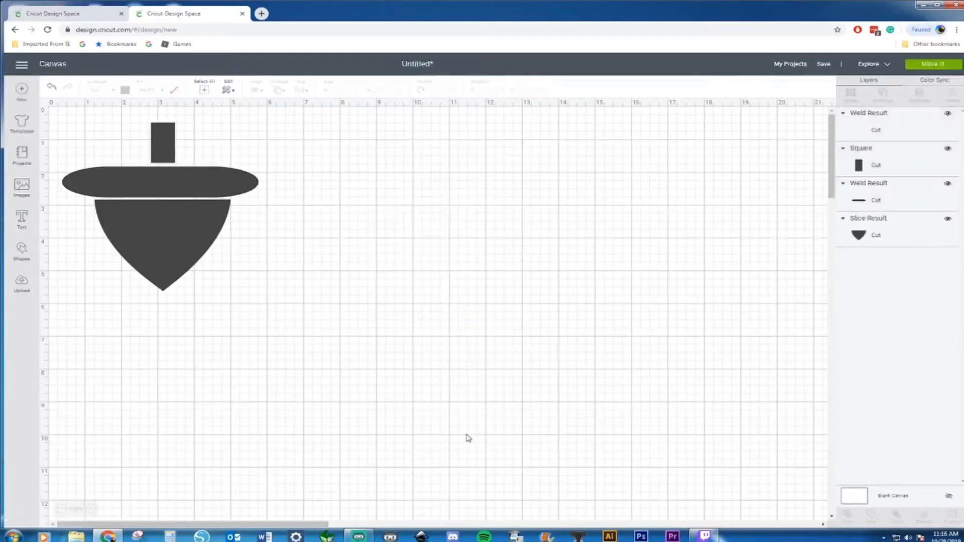
{"action": "left_click", "coordinate": [422, 273]}
{"action": "left_click_drag", "start_coordinate": [518, 322], "coordinate": [578, 388]}
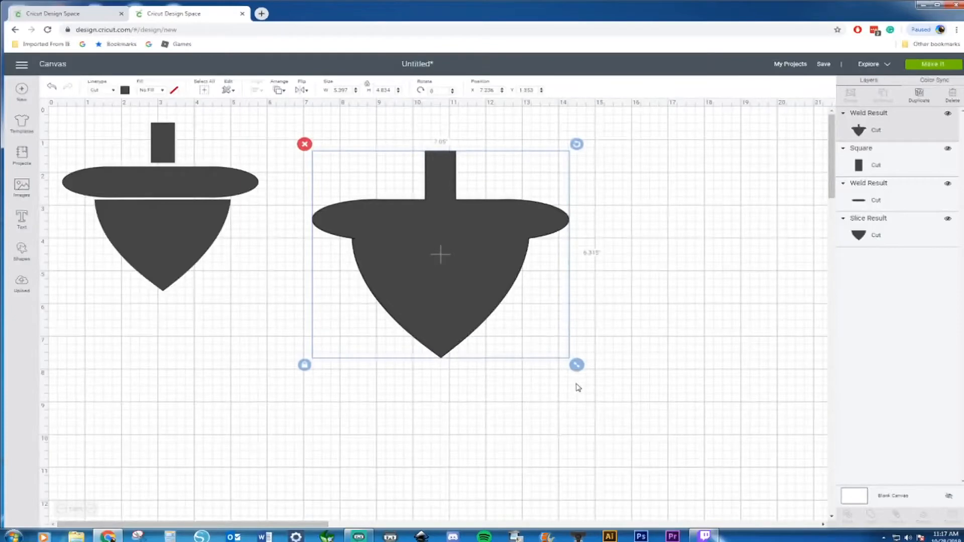
{"action": "left_click", "coordinate": [605, 367]}
Change the welded acorn silhouette's material color to white
{"action": "left_click", "coordinate": [463, 276]}
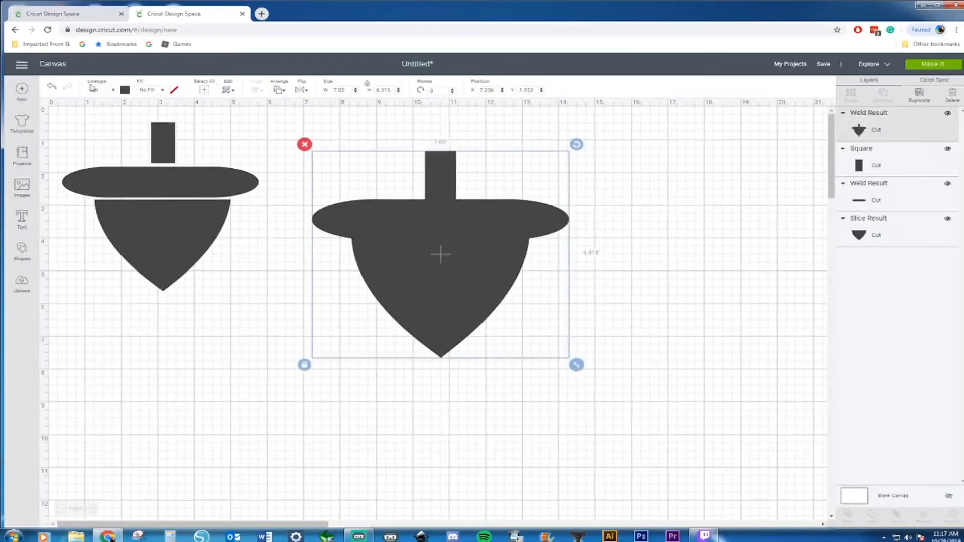
{"action": "left_click", "coordinate": [125, 91]}
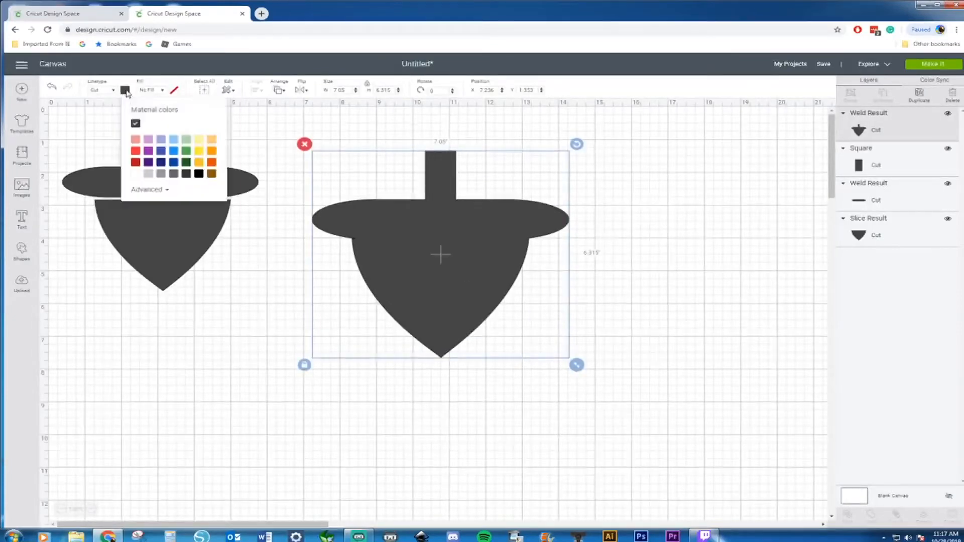
{"action": "left_click", "coordinate": [139, 174]}
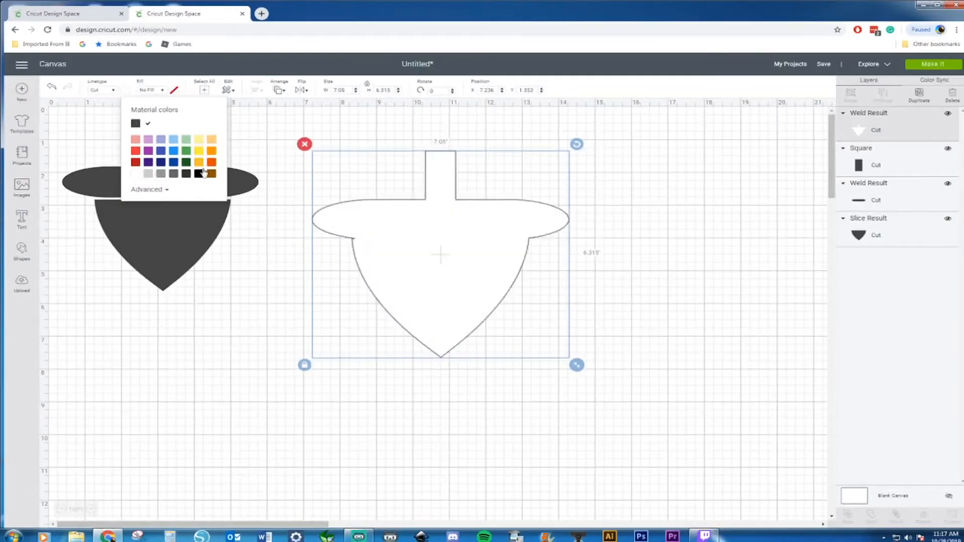
{"action": "left_click", "coordinate": [275, 133]}
Send the white silhouette to the back and place the original stem inside its stem outline
{"action": "left_click_drag", "start_coordinate": [162, 148], "coordinate": [422, 180]}
{"action": "right_click", "coordinate": [436, 226]}
{"action": "left_click", "coordinate": [470, 346]}
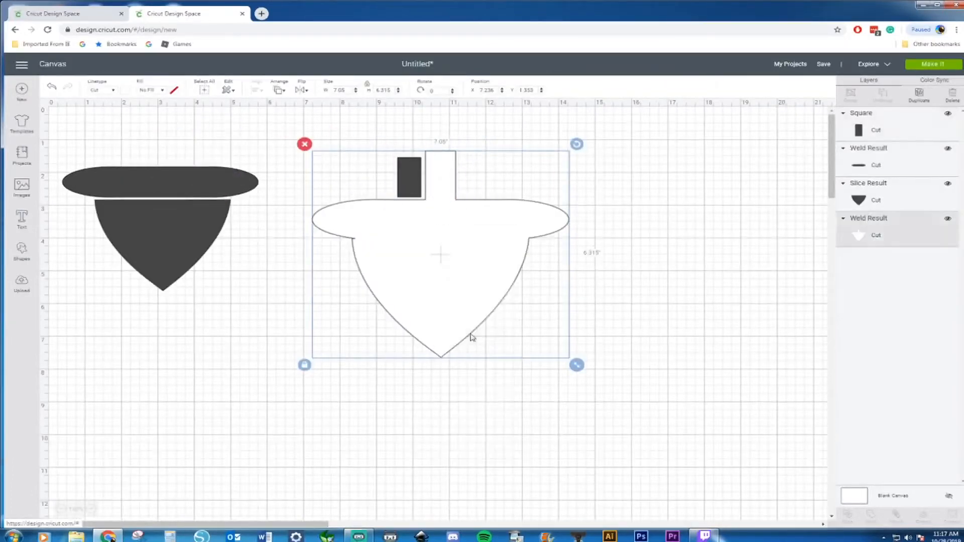
{"action": "left_click", "coordinate": [387, 176]}
{"action": "left_click_drag", "start_coordinate": [411, 180], "coordinate": [432, 170]}
Place the original cap inside the silhouette's cap outline and stretch it to about 6.62 by 0.96 inches
{"action": "left_click_drag", "start_coordinate": [206, 182], "coordinate": [471, 220]}
{"action": "left_click_drag", "start_coordinate": [379, 226], "coordinate": [371, 226]}
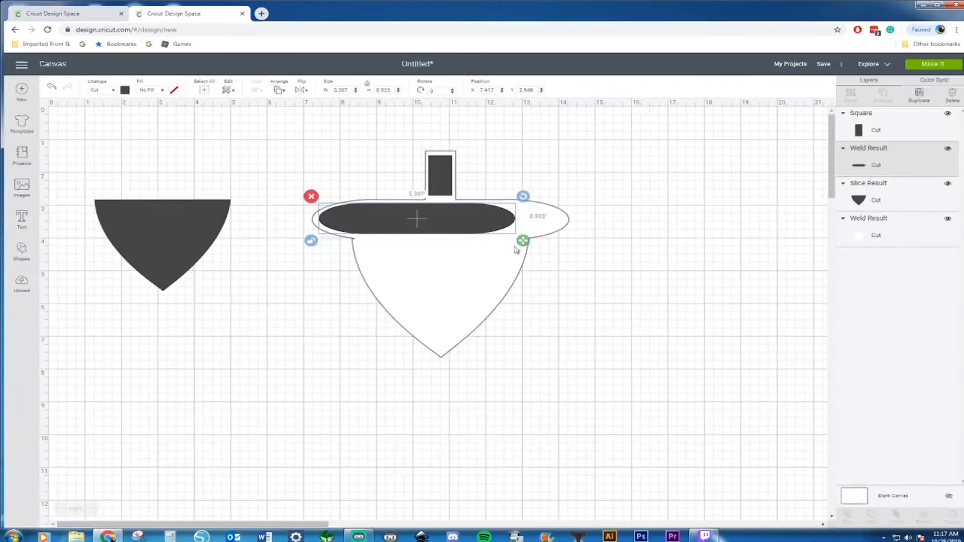
{"action": "left_click_drag", "start_coordinate": [522, 243], "coordinate": [568, 243]}
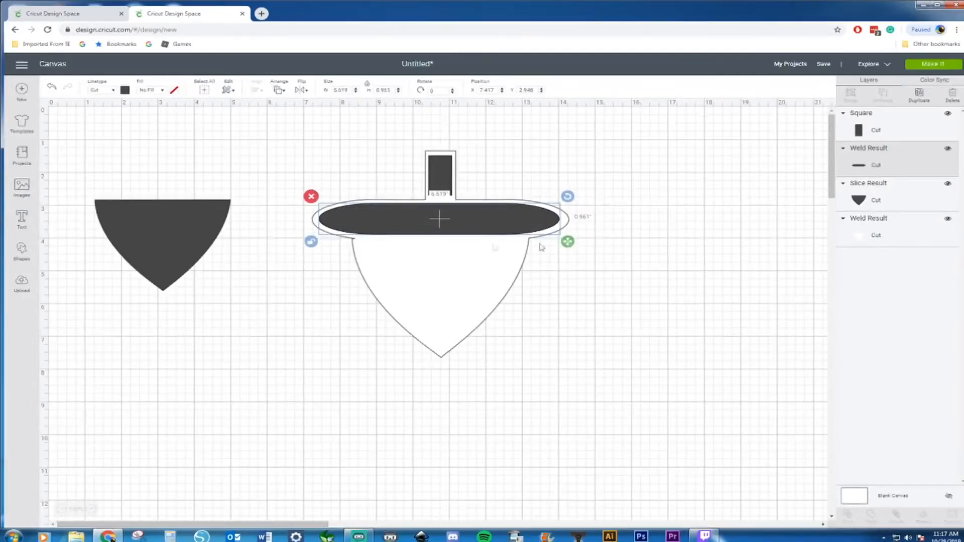
Place the original nut inside the silhouette's lower part, enlarge it to about 4.45 by 3.34 inches, and center it there
{"action": "left_click_drag", "start_coordinate": [191, 228], "coordinate": [455, 272]}
{"action": "left_click_drag", "start_coordinate": [501, 338], "coordinate": [534, 362]}
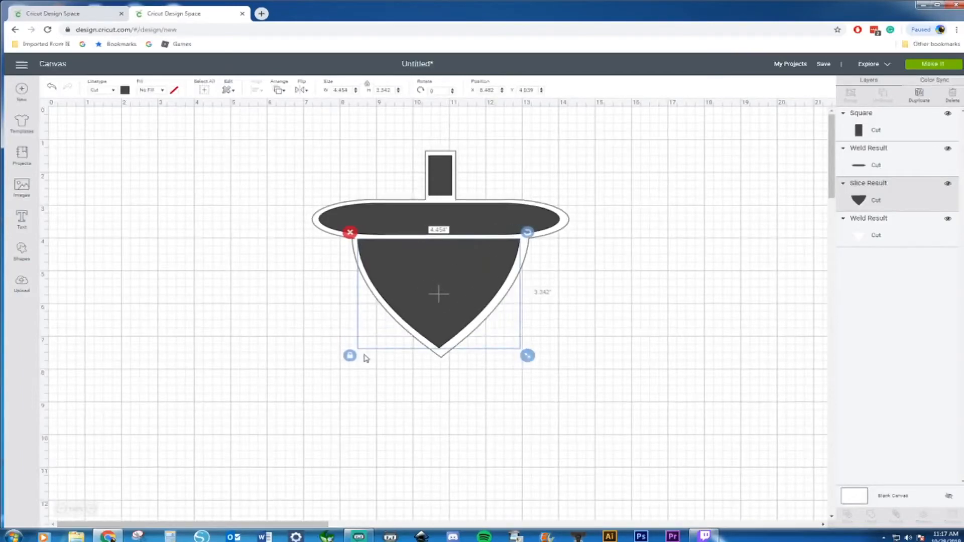
{"action": "left_click_drag", "start_coordinate": [439, 295], "coordinate": [442, 298]}
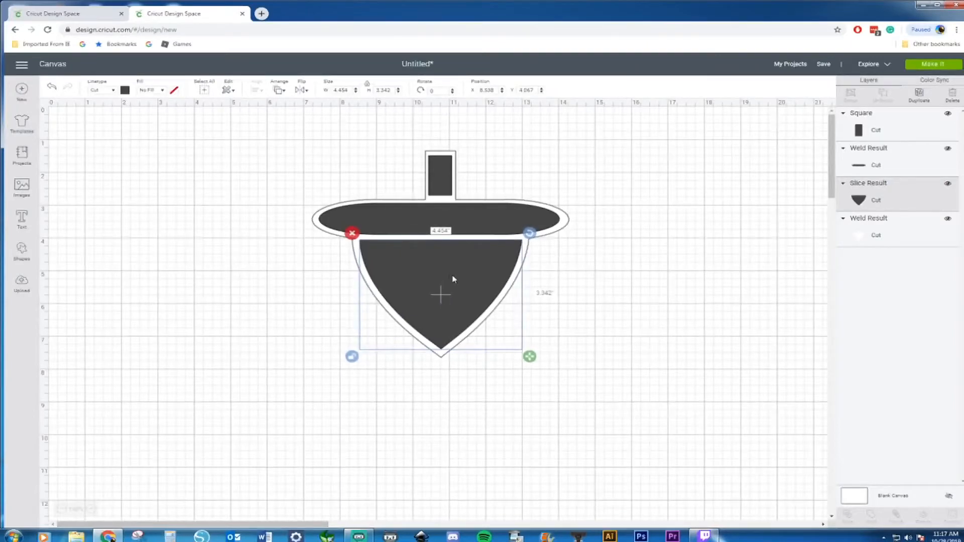
Color the acorn's nut piece brown and its cap and stem pieces golden yellow
{"action": "left_click", "coordinate": [125, 90]}
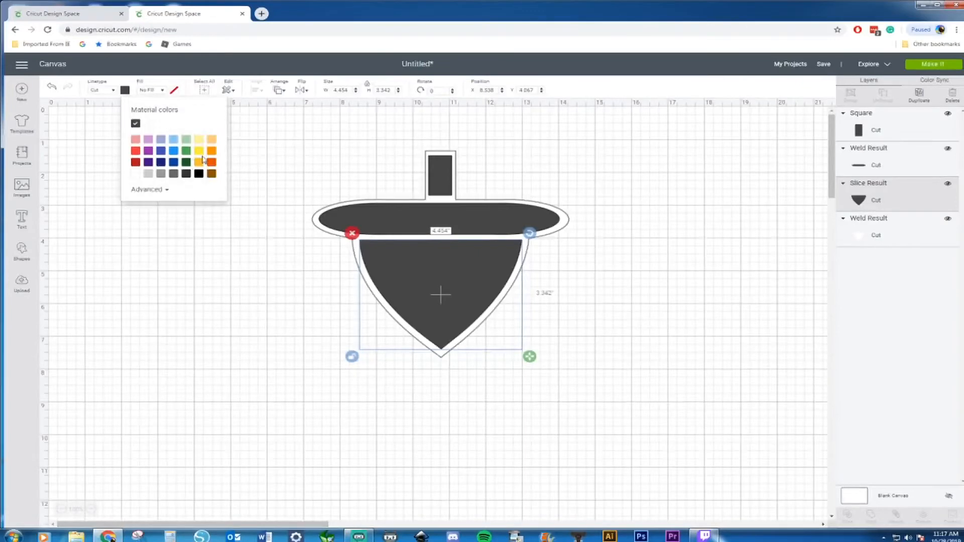
{"action": "left_click", "coordinate": [212, 174]}
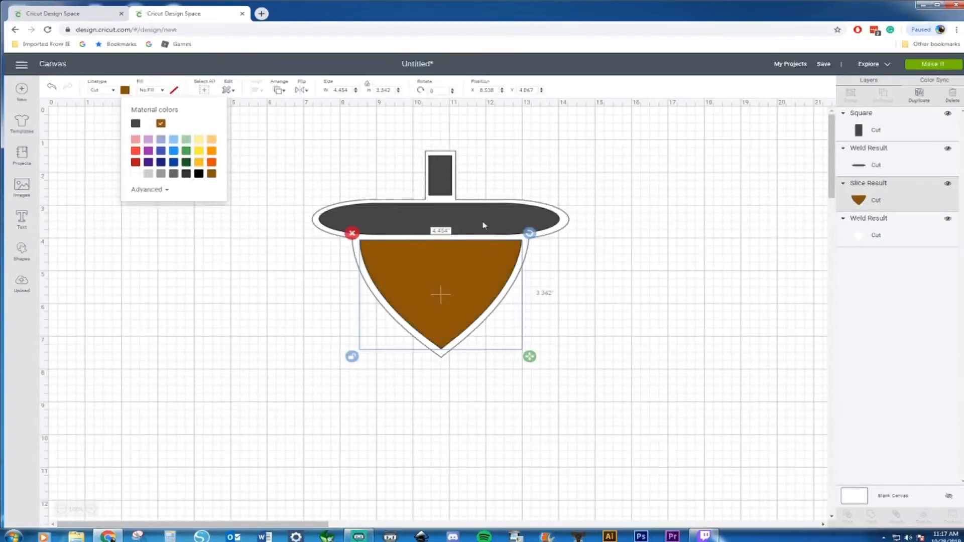
{"action": "left_click", "coordinate": [486, 221]}
{"action": "left_click", "coordinate": [126, 90]}
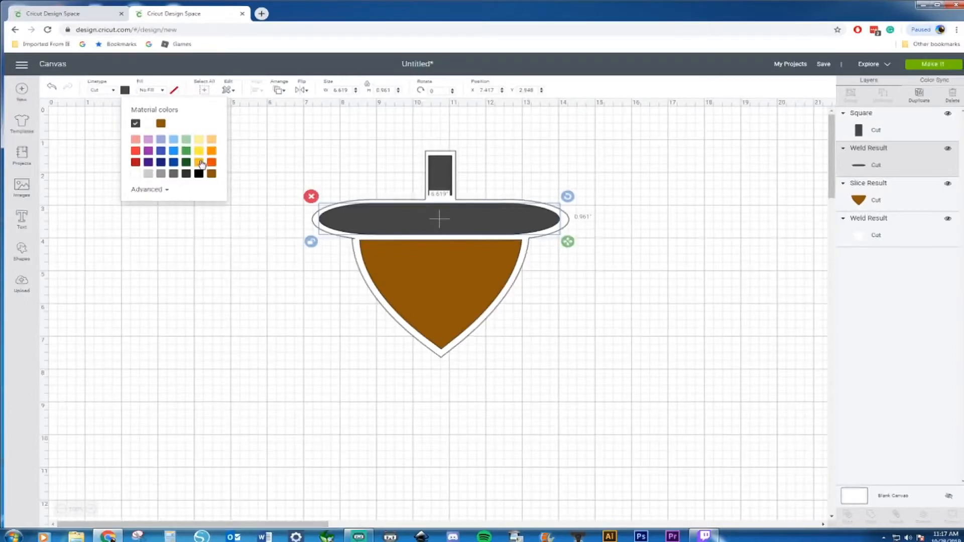
{"action": "left_click", "coordinate": [200, 163]}
{"action": "left_click", "coordinate": [439, 177]}
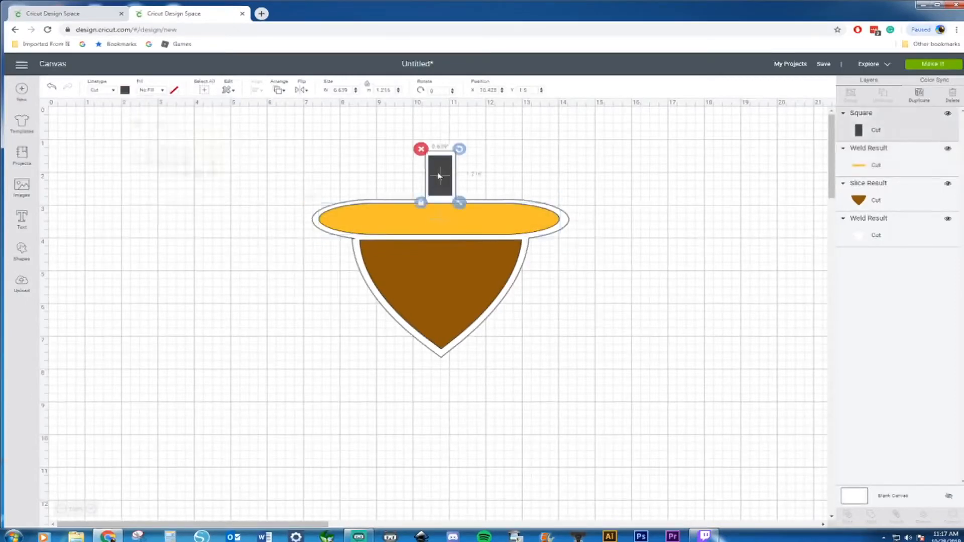
{"action": "left_click", "coordinate": [125, 90]}
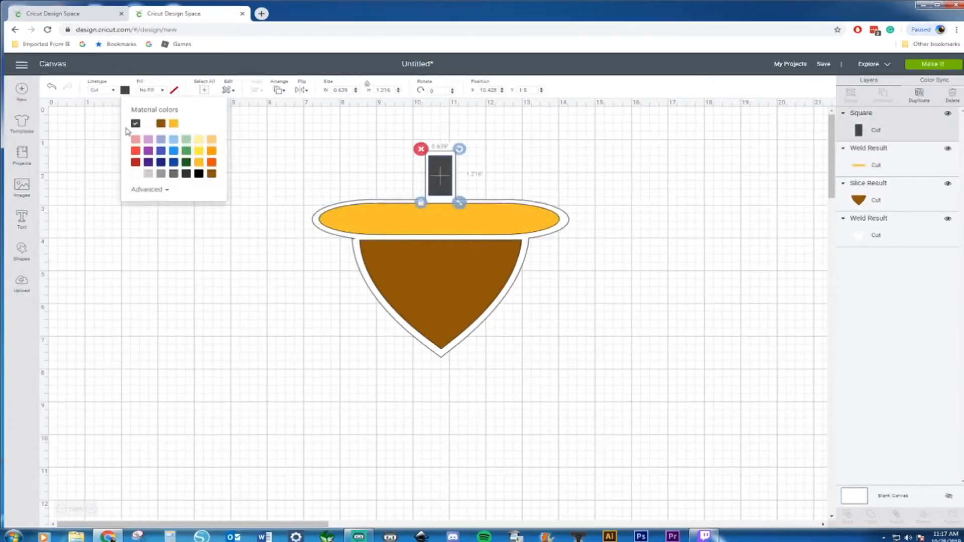
{"action": "left_click", "coordinate": [174, 124]}
{"action": "left_click", "coordinate": [366, 165]}
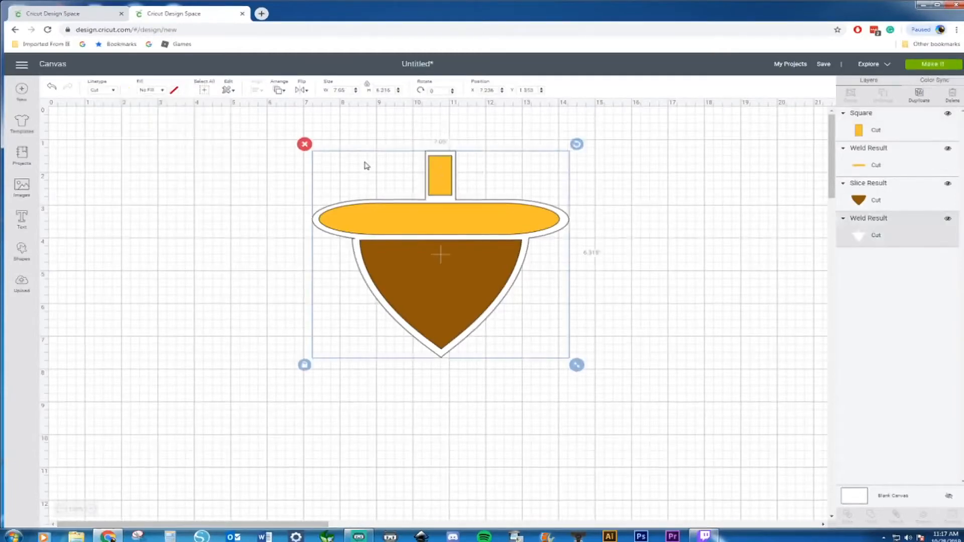
Move the stem, cap and nut pieces together off the white silhouette into the empty area beside it
{"action": "left_click", "coordinate": [450, 193]}
{"action": "left_click", "coordinate": [447, 219], "text": "shift"}
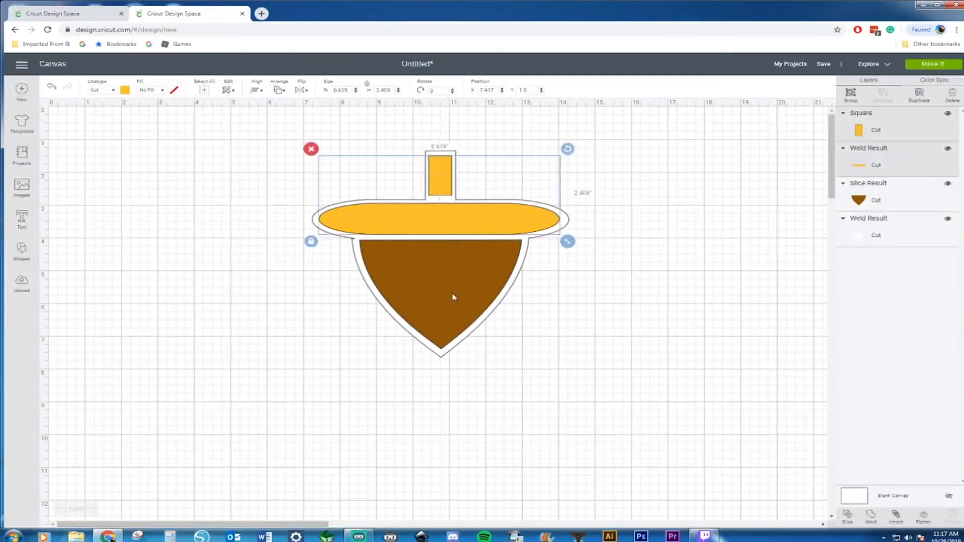
{"action": "left_click", "coordinate": [455, 303], "text": "shift"}
{"action": "left_click_drag", "start_coordinate": [455, 303], "coordinate": [185, 279]}
Move the white silhouette up slightly, duplicate it, and place the copy below and to the right of the original
{"action": "left_click_drag", "start_coordinate": [492, 280], "coordinate": [497, 256]}
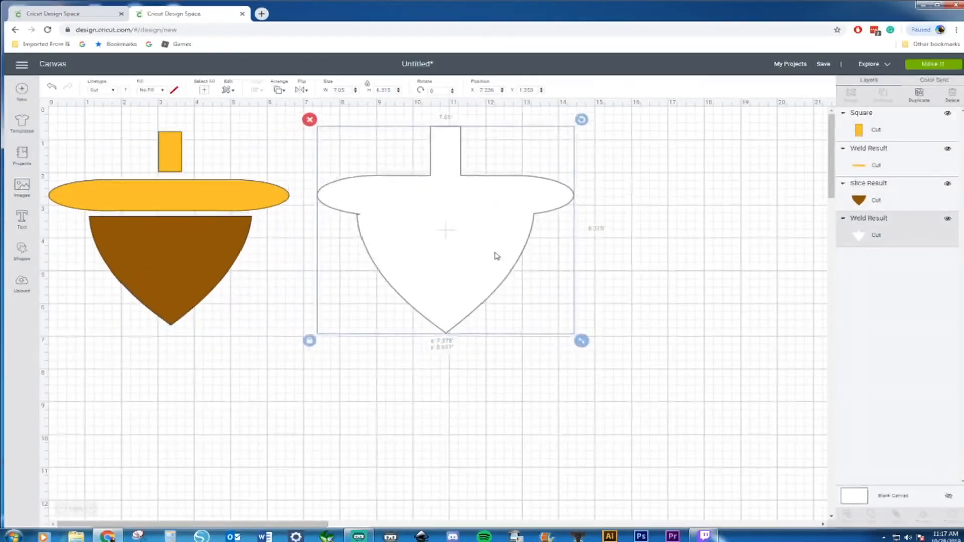
{"action": "key", "text": "ctrl+d"}
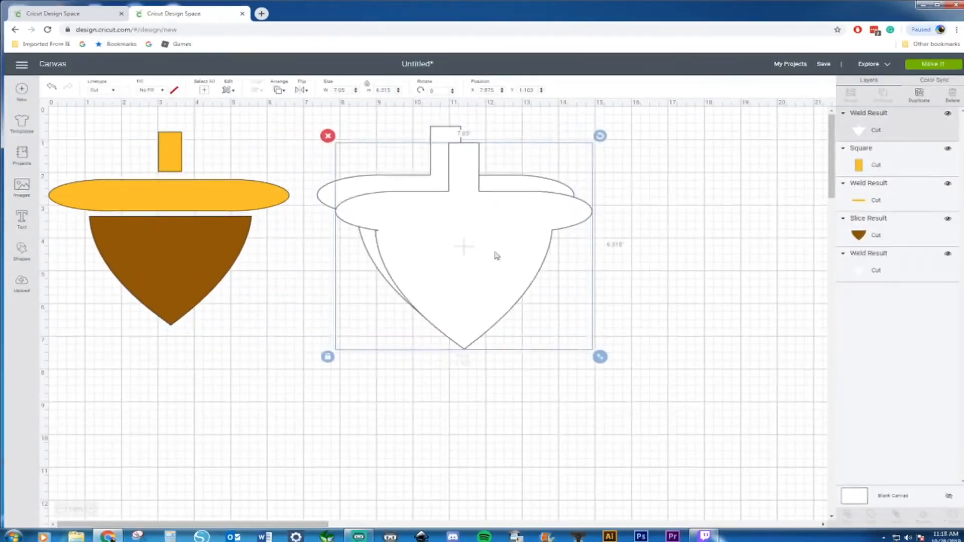
{"action": "left_click_drag", "start_coordinate": [496, 256], "coordinate": [672, 362]}
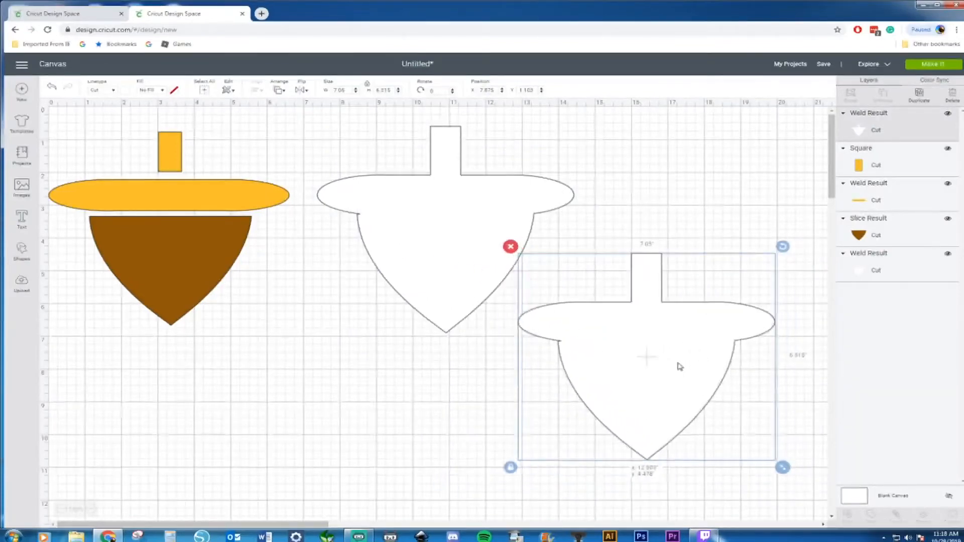
Add a score line, rotate it to horizontal, and stretch it to about 4.51 inches along the cap's lower edge on the duplicate silhouette
{"action": "left_click", "coordinate": [21, 251]}
{"action": "left_click", "coordinate": [98, 318]}
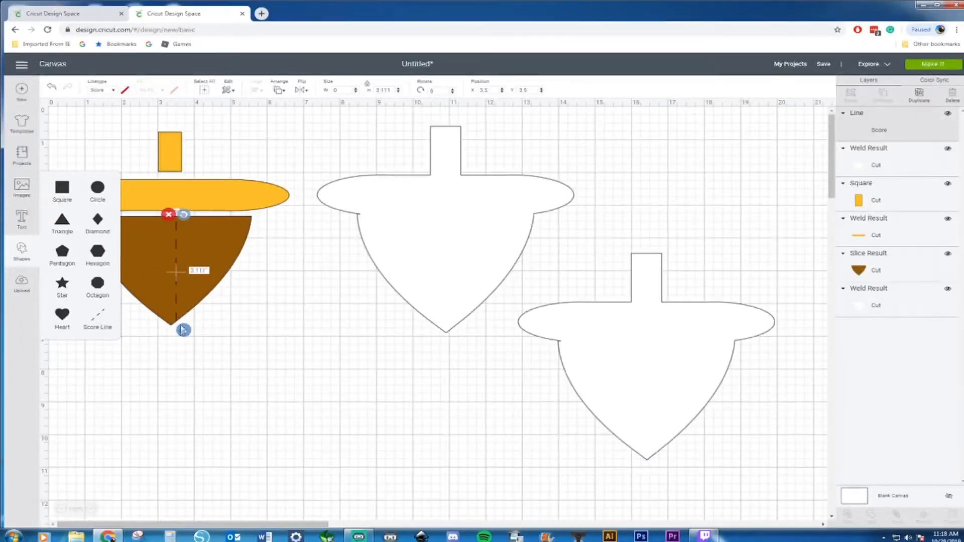
{"action": "left_click_drag", "start_coordinate": [178, 316], "coordinate": [436, 406]}
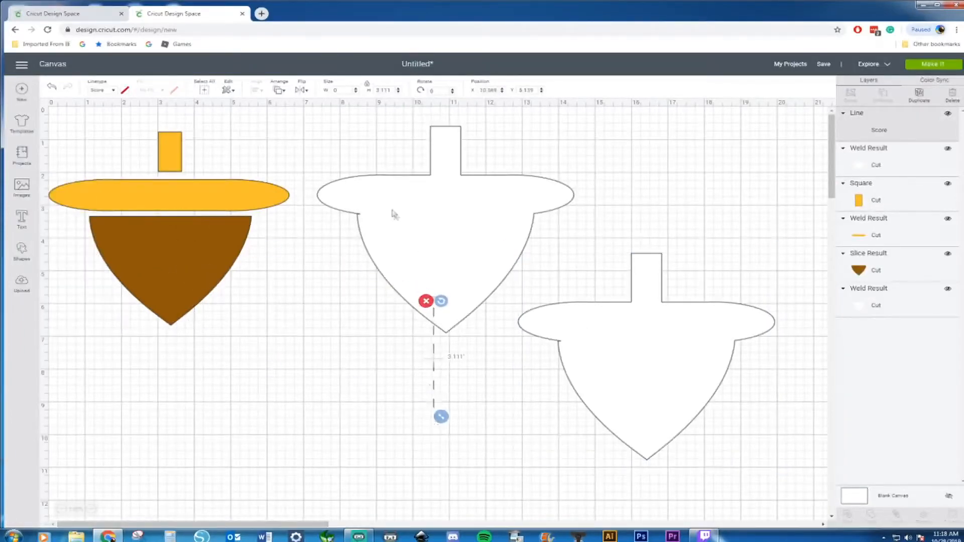
{"action": "left_click", "coordinate": [379, 200]}
{"action": "left_click_drag", "start_coordinate": [380, 200], "coordinate": [458, 203]}
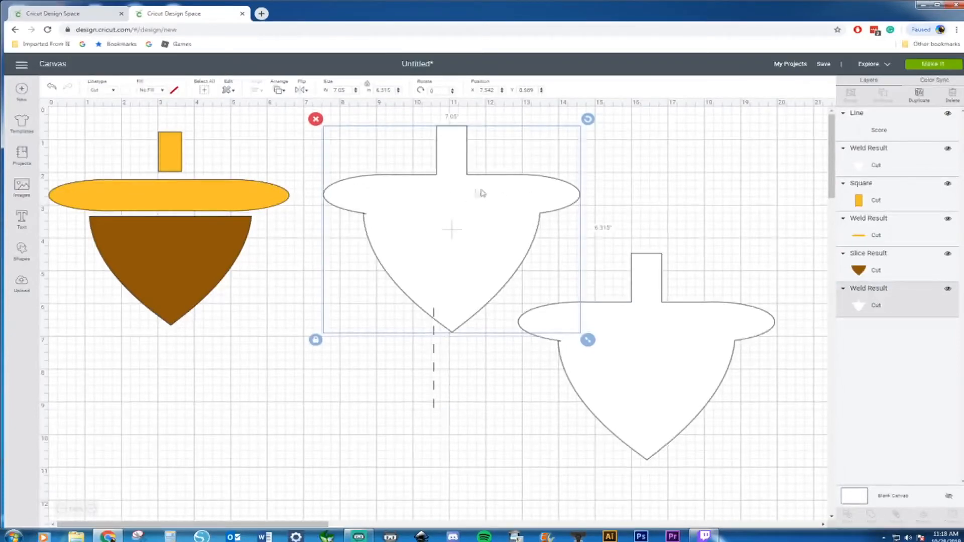
{"action": "left_click", "coordinate": [434, 360]}
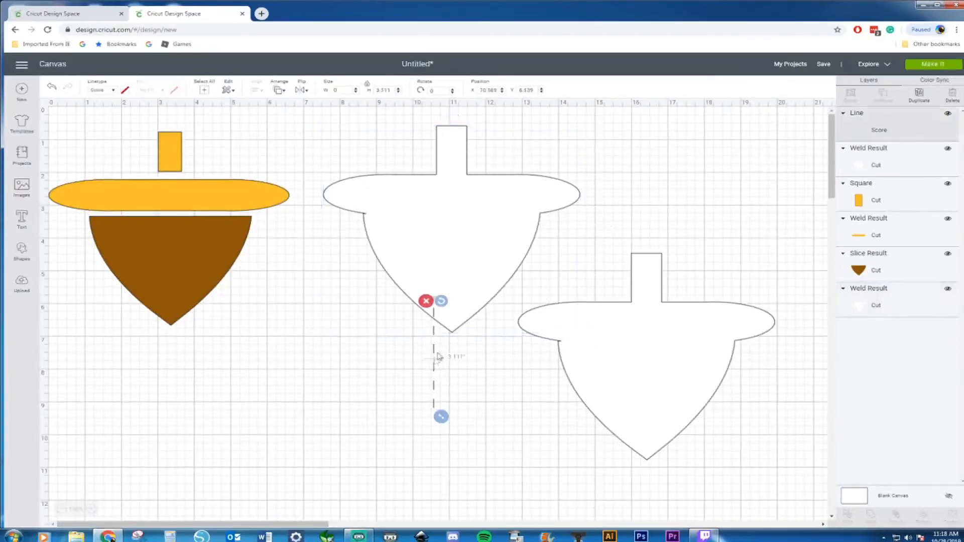
{"action": "left_click_drag", "start_coordinate": [445, 301], "coordinate": [738, 350]}
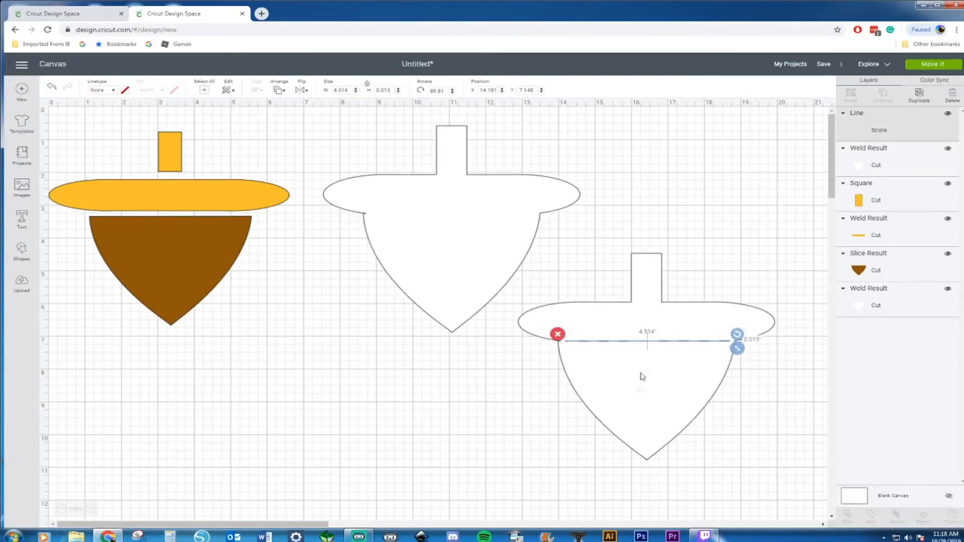
Attach the score line to the duplicate silhouette
{"action": "left_click", "coordinate": [628, 397]}
{"action": "left_click_drag", "start_coordinate": [734, 189], "coordinate": [625, 464]}
{"action": "right_click", "coordinate": [651, 430]}
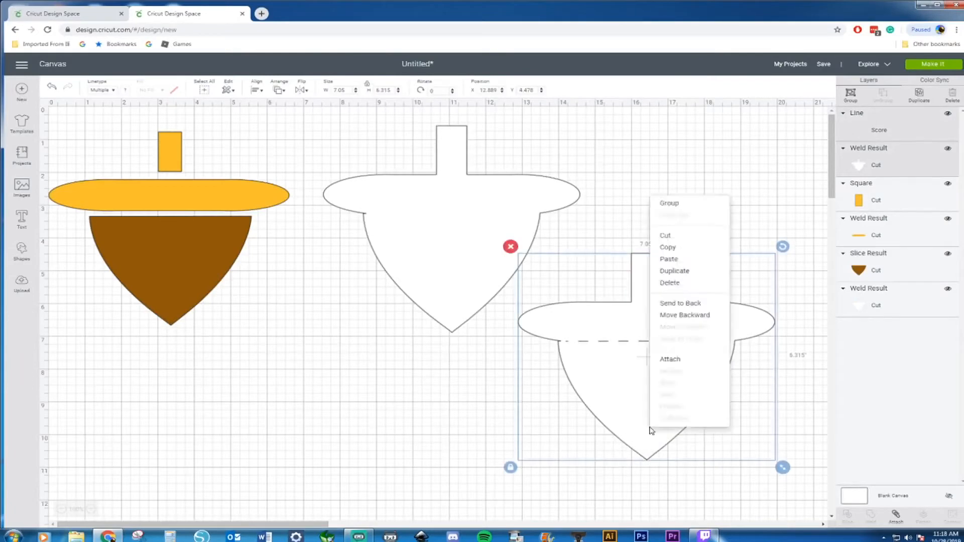
{"action": "left_click", "coordinate": [681, 360]}
Send the attached scored silhouette to the back and align it under the plain white silhouette
{"action": "left_click_drag", "start_coordinate": [665, 390], "coordinate": [675, 364]}
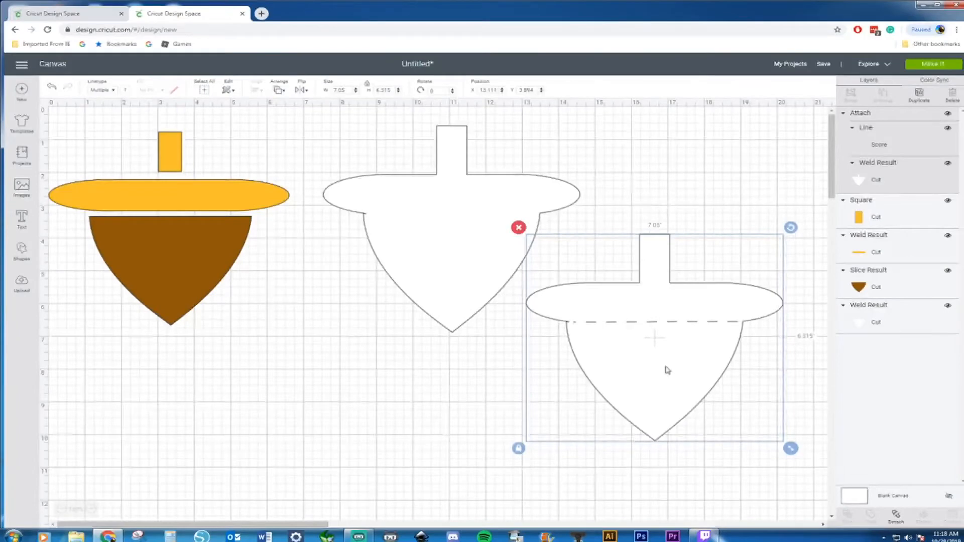
{"action": "right_click", "coordinate": [664, 346]}
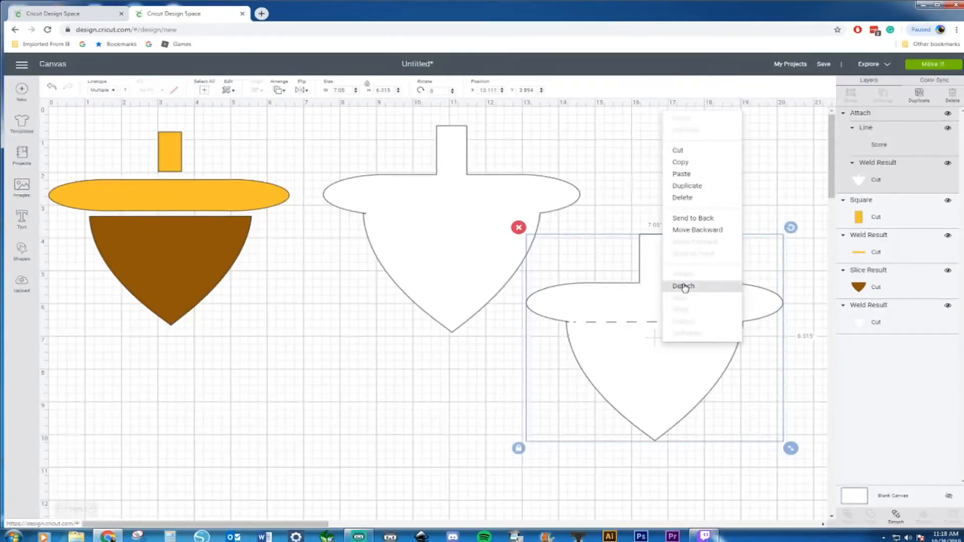
{"action": "left_click", "coordinate": [693, 217]}
{"action": "left_click_drag", "start_coordinate": [691, 351], "coordinate": [492, 243]}
Move the plain silhouette aside, send it to the back, and stack the scored silhouette on top of it
{"action": "left_click_drag", "start_coordinate": [420, 253], "coordinate": [544, 257]}
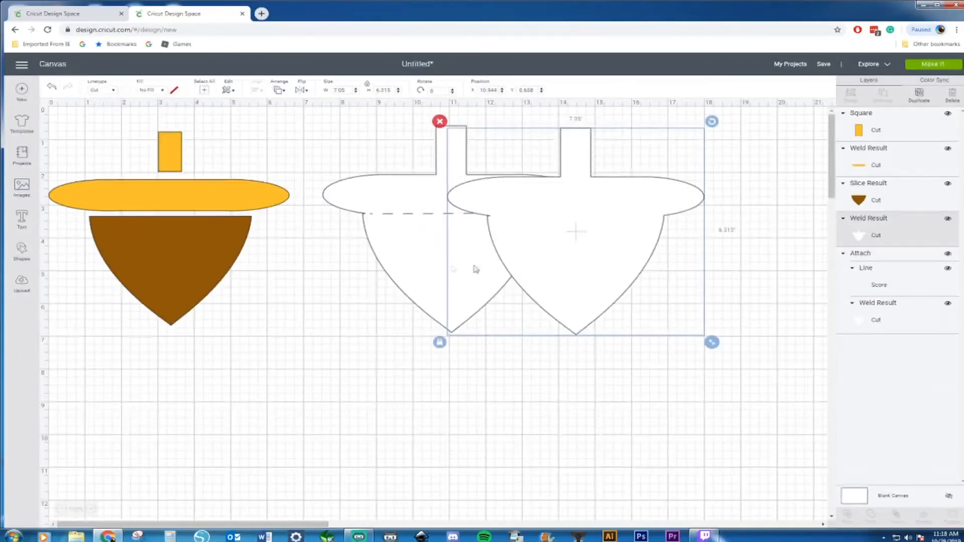
{"action": "right_click", "coordinate": [560, 259]}
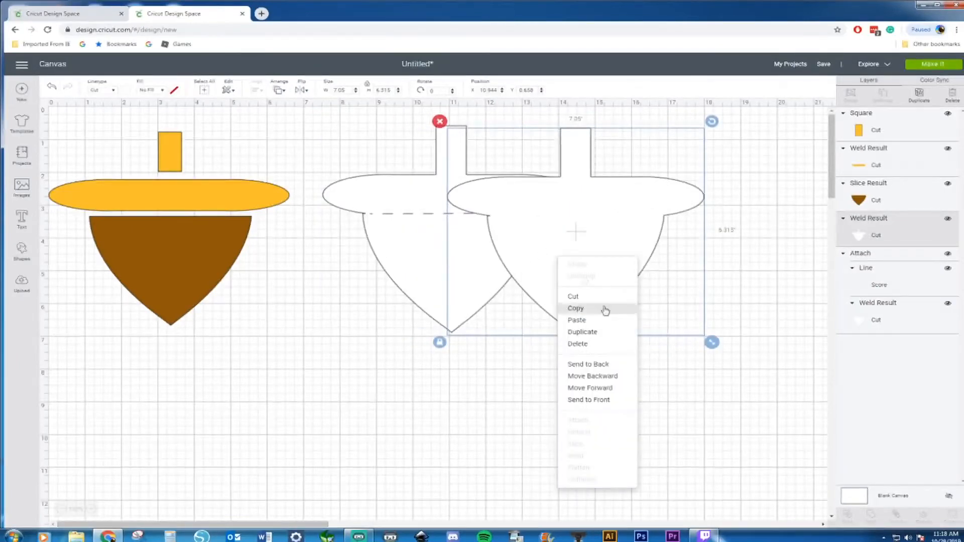
{"action": "left_click", "coordinate": [614, 367]}
{"action": "left_click_drag", "start_coordinate": [472, 286], "coordinate": [598, 288]}
{"action": "left_click", "coordinate": [352, 332]}
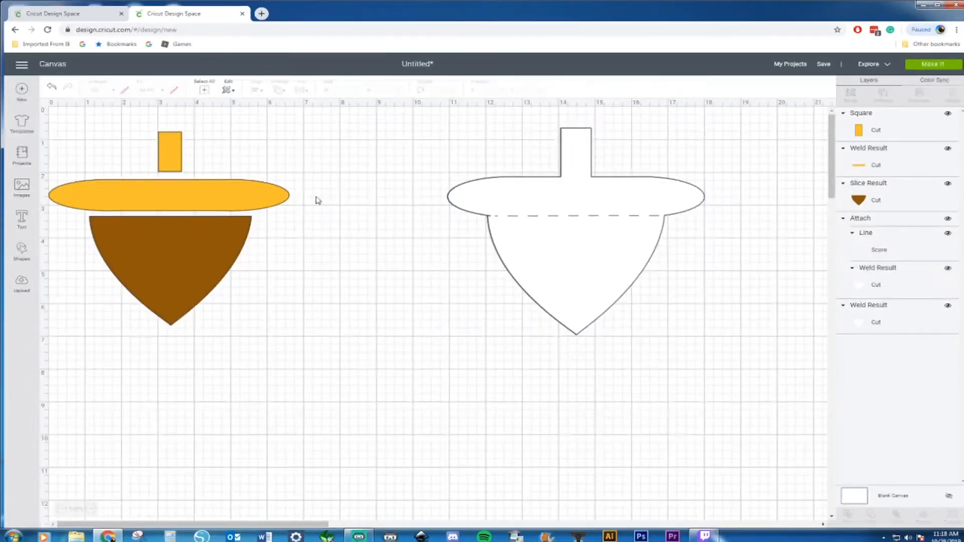
Shift the colored stem, cap and nut together slightly to the right
{"action": "left_click_drag", "start_coordinate": [294, 155], "coordinate": [123, 371]}
{"action": "mouse_move", "coordinate": [184, 285]}
{"action": "left_mouse_down"}
{"action": "mouse_move", "coordinate": [639, 301]}
{"action": "mouse_move", "coordinate": [584, 271]}
{"action": "mouse_move", "coordinate": [237, 245]}
{"action": "mouse_move", "coordinate": [189, 272]}
{"action": "left_mouse_up"}
{"action": "left_click", "coordinate": [394, 291]}
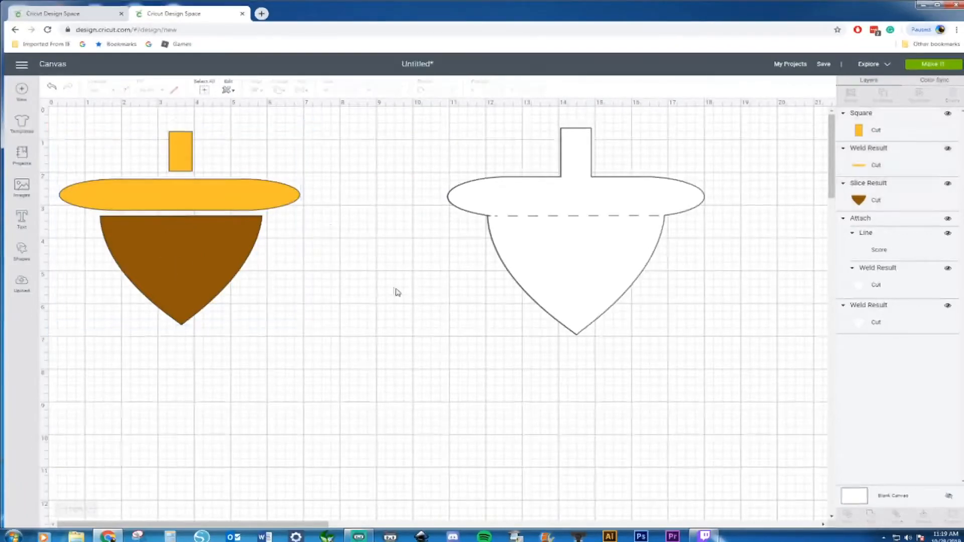
Duplicate the brown nut and place the copy directly below the colored acorn
{"action": "left_click", "coordinate": [165, 263]}
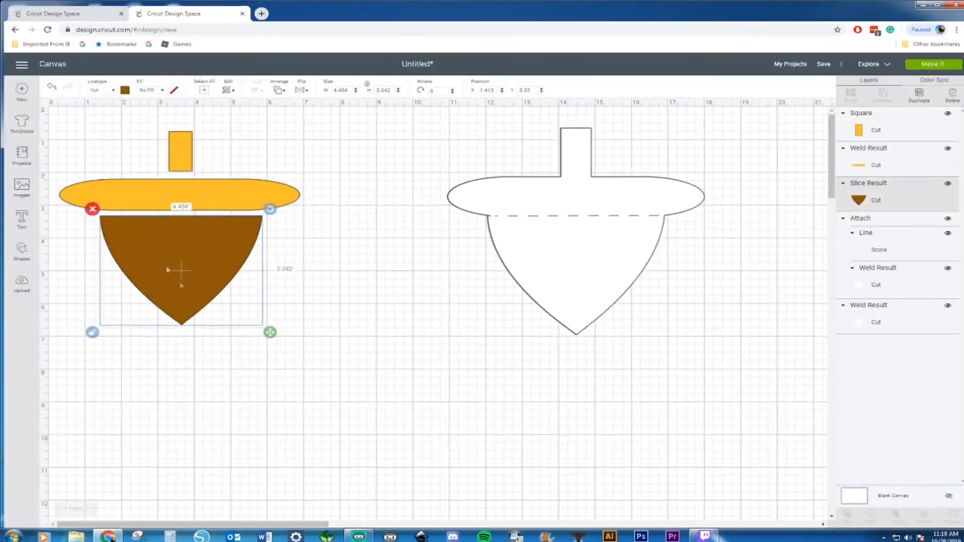
{"action": "key", "text": "ctrl+d"}
{"action": "left_click_drag", "start_coordinate": [198, 292], "coordinate": [193, 433]}
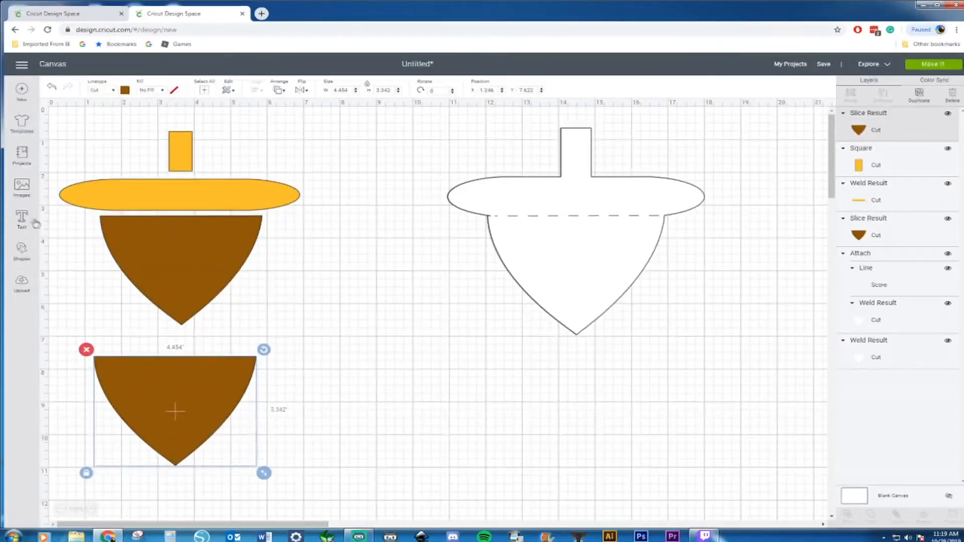
{"action": "left_click", "coordinate": [308, 296]}
Add the two-line text "Happy Fall" and place it to the right of the duplicated nut
{"action": "left_click", "coordinate": [23, 218]}
{"action": "type", "text": "Happy"}
{"action": "key", "text": "Return"}
{"action": "type", "text": "Fall"}
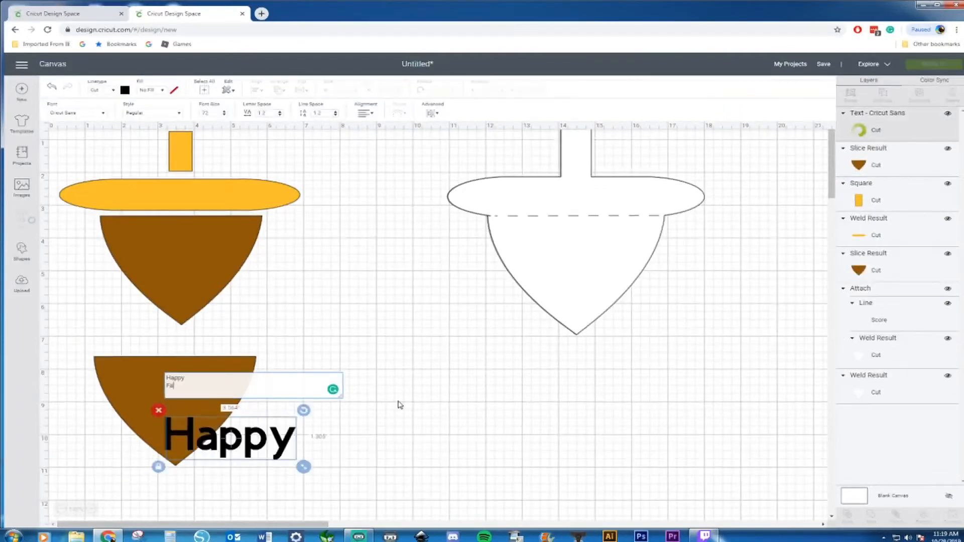
{"action": "left_click", "coordinate": [459, 305]}
{"action": "left_click_drag", "start_coordinate": [287, 436], "coordinate": [427, 347]}
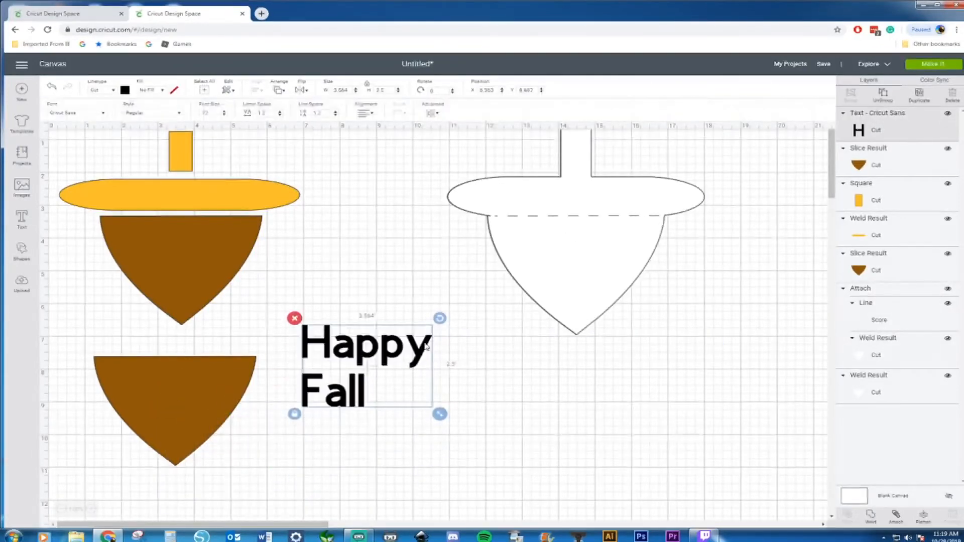
Center-align the "Happy Fall" text and set its font to Back to Black
{"action": "left_click", "coordinate": [375, 111]}
{"action": "left_click", "coordinate": [380, 140]}
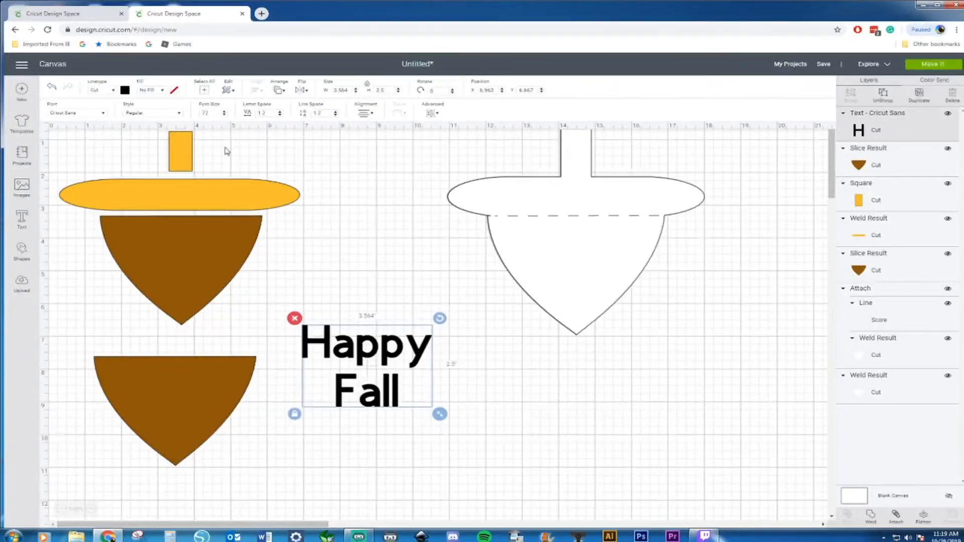
{"action": "left_click", "coordinate": [76, 112]}
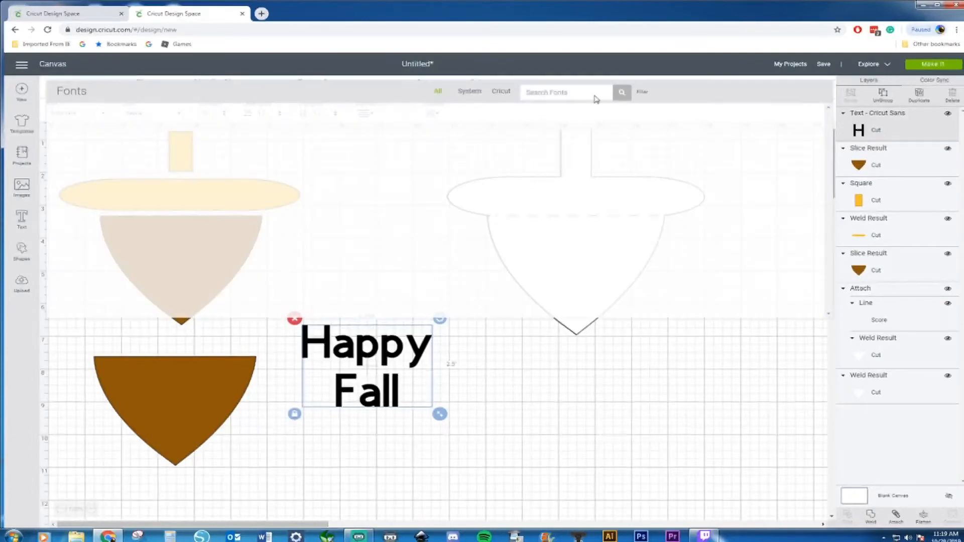
{"action": "type", "text": "back"}
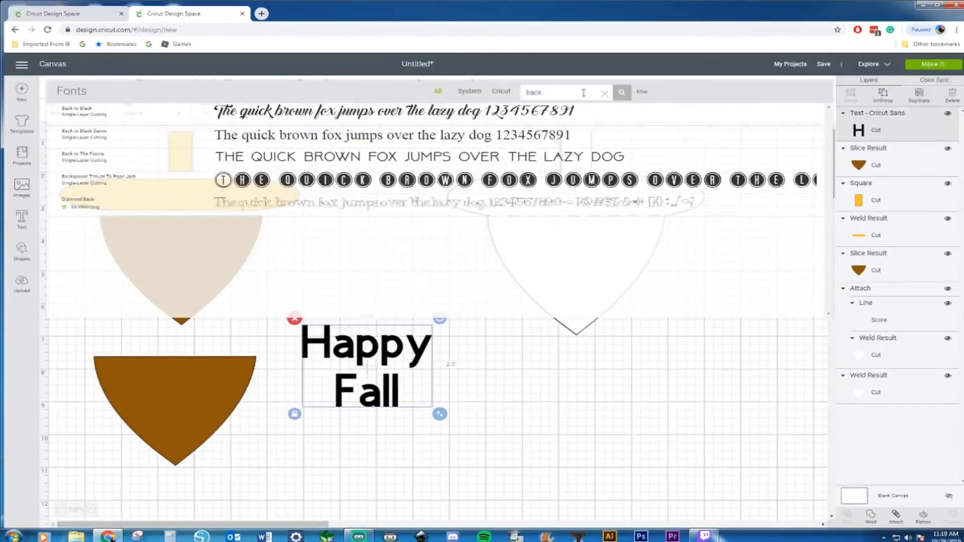
{"action": "left_click", "coordinate": [540, 117]}
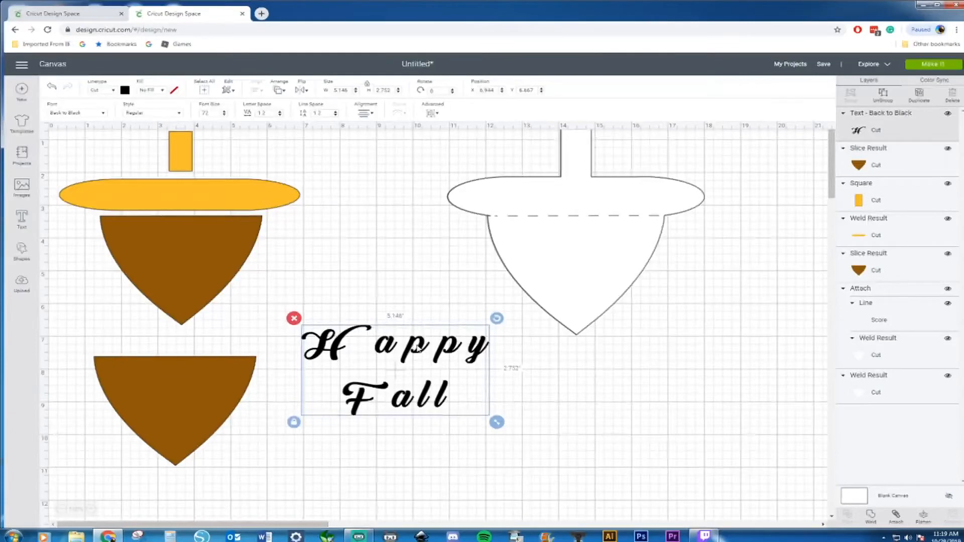
Ungroup the "Happy Fall" text into separate letters and move the white silhouettes farther away from it
{"action": "right_click", "coordinate": [418, 348]}
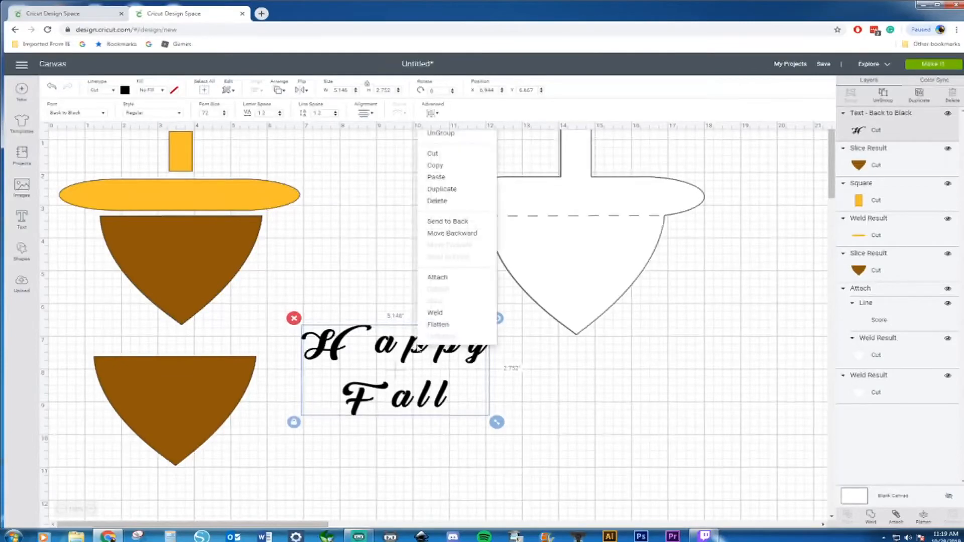
{"action": "left_click", "coordinate": [441, 134]}
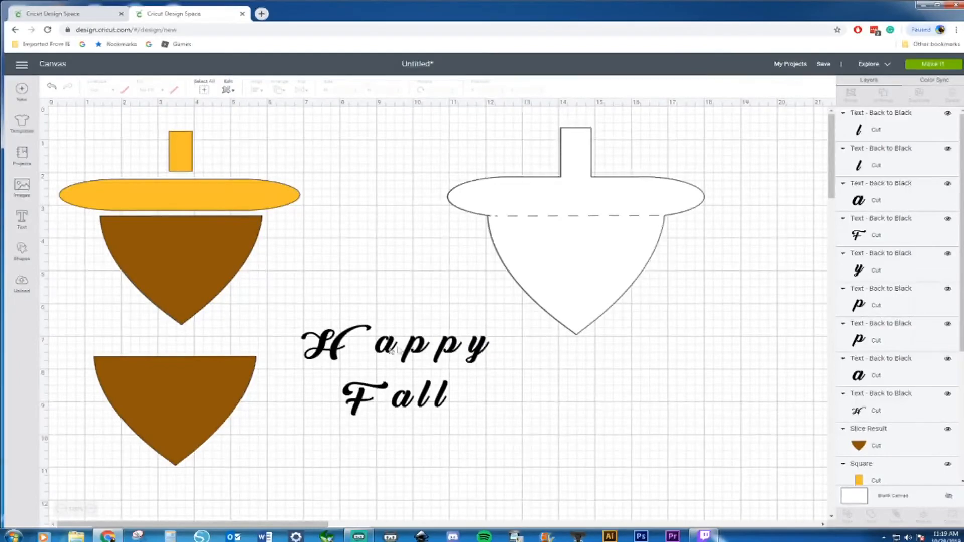
{"action": "left_click_drag", "start_coordinate": [510, 330], "coordinate": [526, 311]}
{"action": "left_click_drag", "start_coordinate": [402, 140], "coordinate": [767, 251]}
Move the letters "appy" together down and left so they tuck in beside the H
{"action": "left_click_drag", "start_coordinate": [506, 309], "coordinate": [384, 366]}
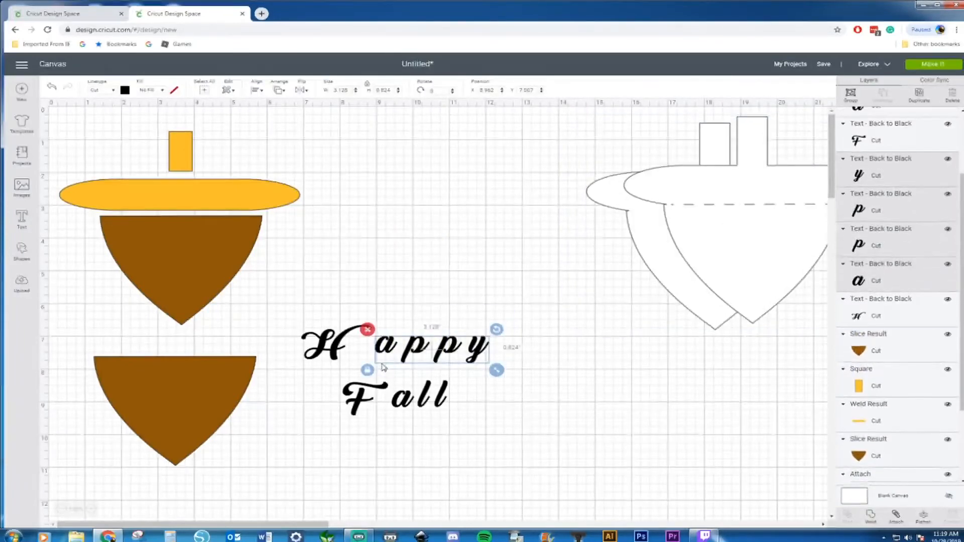
{"action": "key", "text": "Down"}
{"action": "key", "text": "Down"}
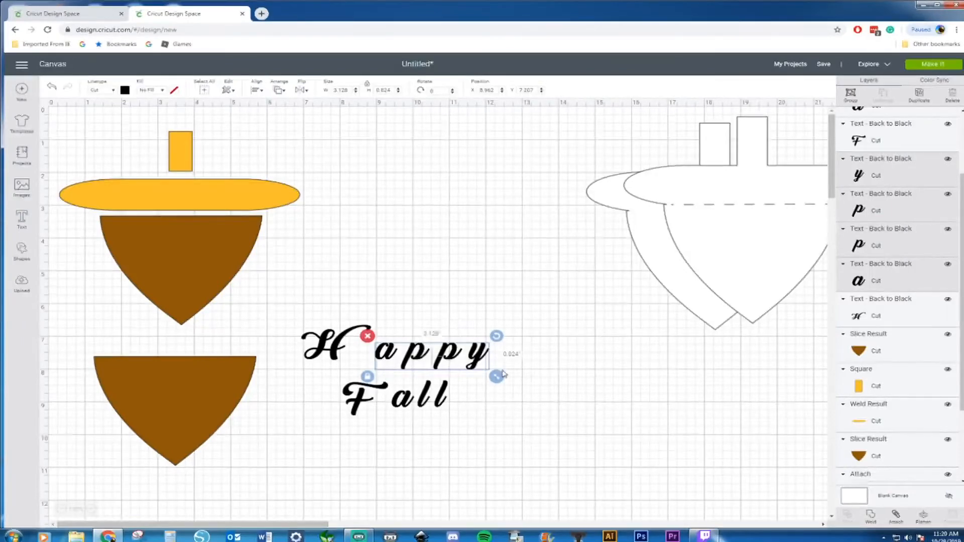
{"action": "left_click_drag", "start_coordinate": [430, 358], "coordinate": [394, 369]}
{"action": "left_click", "coordinate": [470, 324]}
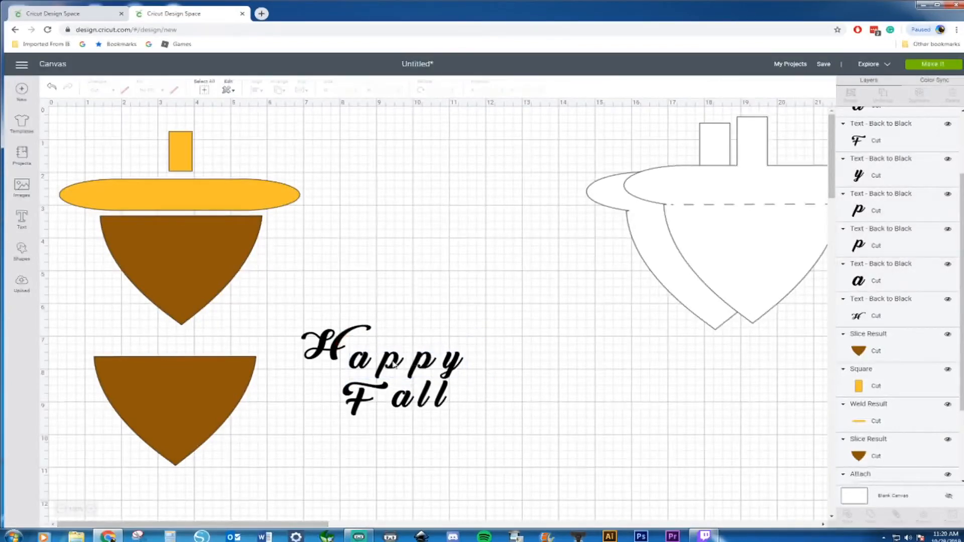
Close the gaps between the letters "appy" and move the H down and right so it joins the a
{"action": "left_click_drag", "start_coordinate": [378, 374], "coordinate": [398, 372]}
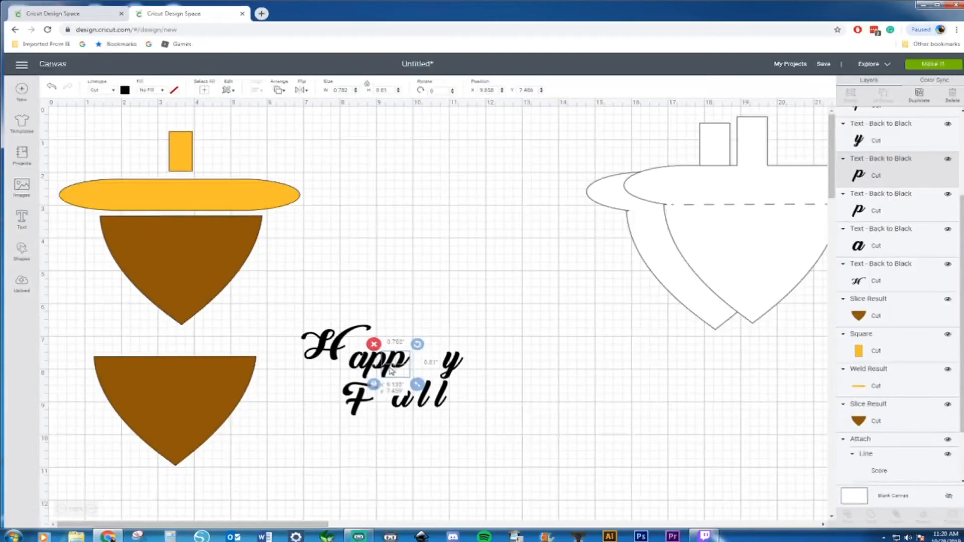
{"action": "mouse_move", "coordinate": [391, 371]}
{"action": "left_mouse_down"}
{"action": "mouse_move", "coordinate": [427, 369]}
{"action": "mouse_move", "coordinate": [407, 371]}
{"action": "left_mouse_up"}
{"action": "left_click", "coordinate": [491, 335]}
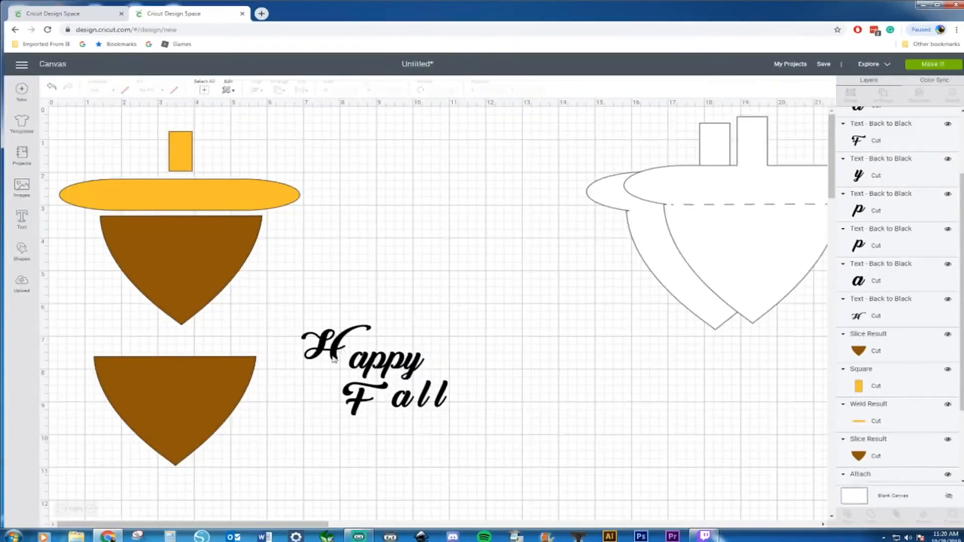
{"action": "left_click_drag", "start_coordinate": [334, 359], "coordinate": [340, 369]}
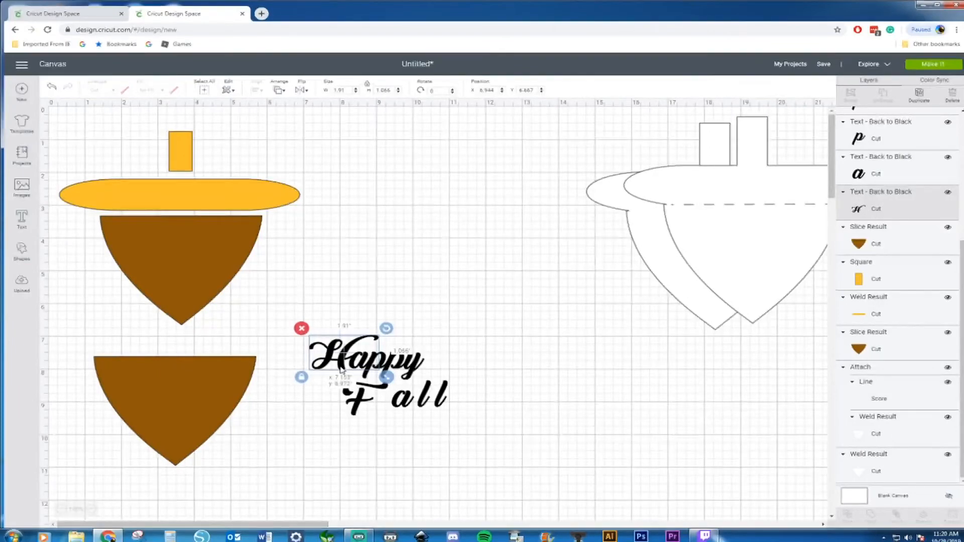
Move the letters of "Happy" together up away from "Fall" and weld them into one piece
{"action": "left_click", "coordinate": [339, 388]}
{"action": "left_click_drag", "start_coordinate": [307, 317], "coordinate": [415, 321]}
{"action": "right_click", "coordinate": [414, 320]}
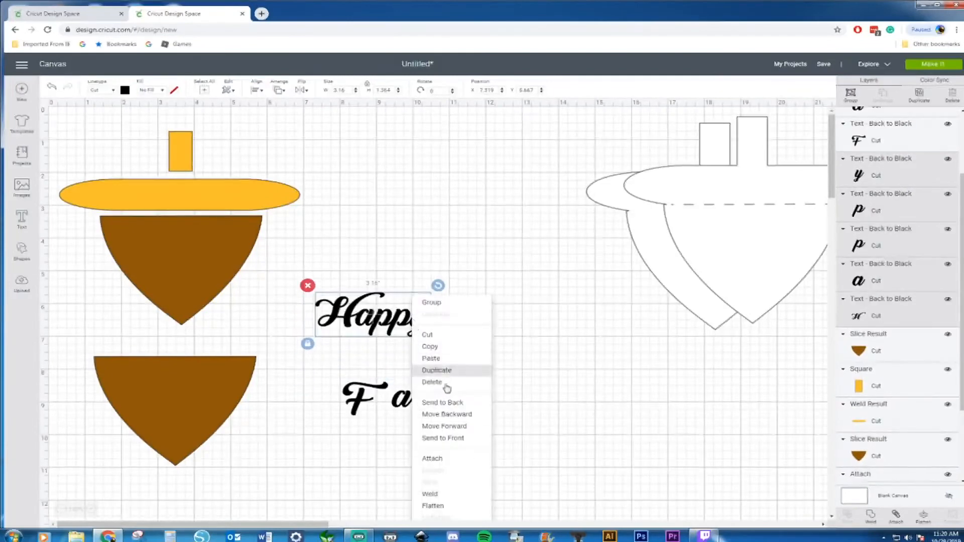
{"action": "left_click", "coordinate": [467, 500]}
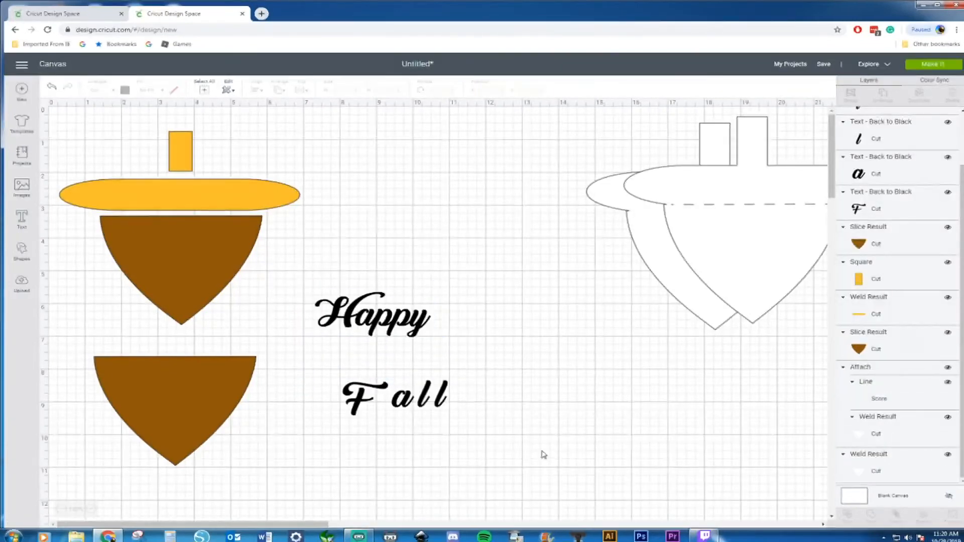
Color the welded "Happy" light orange and place it on the upper part of the top brown nut
{"action": "left_click", "coordinate": [357, 310]}
{"action": "left_click", "coordinate": [125, 90]}
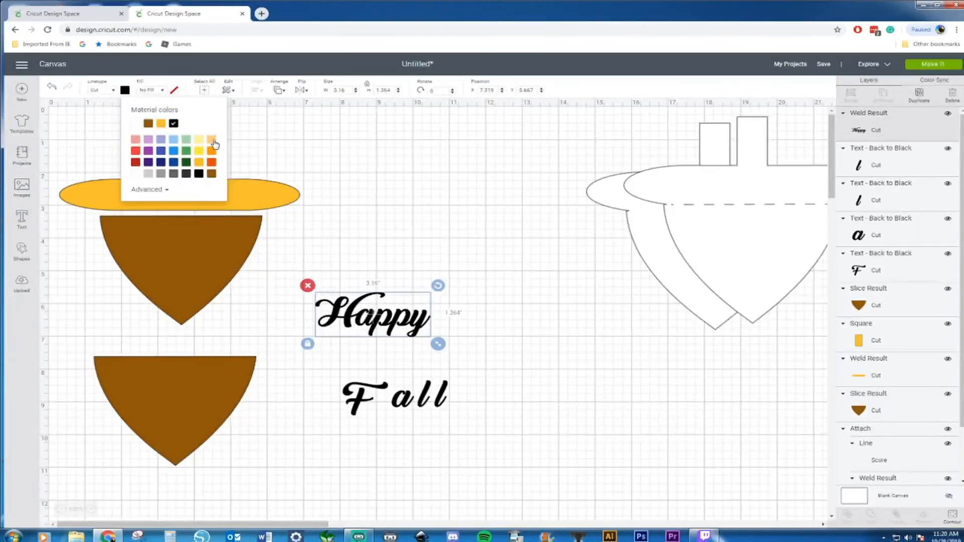
{"action": "left_click", "coordinate": [211, 140]}
{"action": "left_click_drag", "start_coordinate": [412, 331], "coordinate": [189, 251]}
{"action": "left_click", "coordinate": [408, 279]}
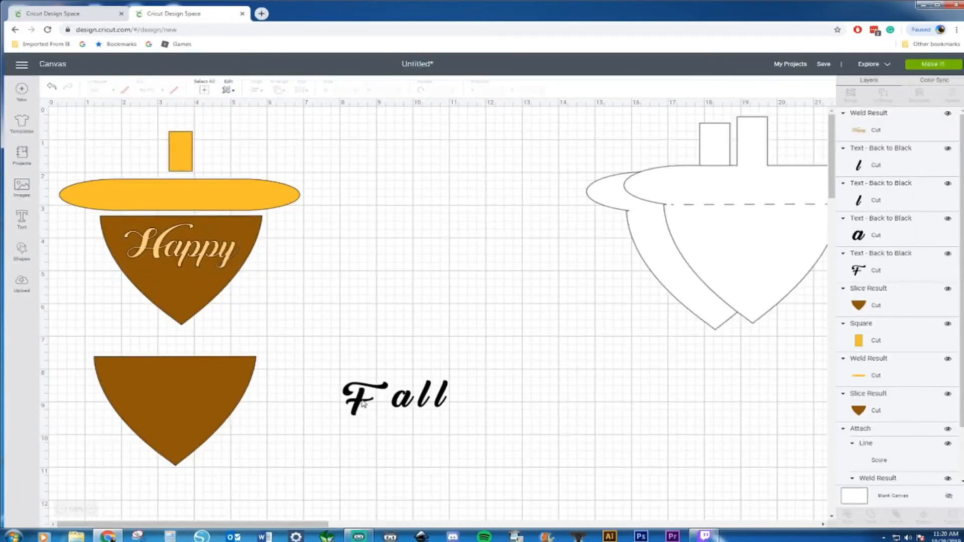
Raise the F of "Fall" slightly and move the letters "all" together up and left, closer to it
{"action": "left_click_drag", "start_coordinate": [331, 369], "coordinate": [360, 414]}
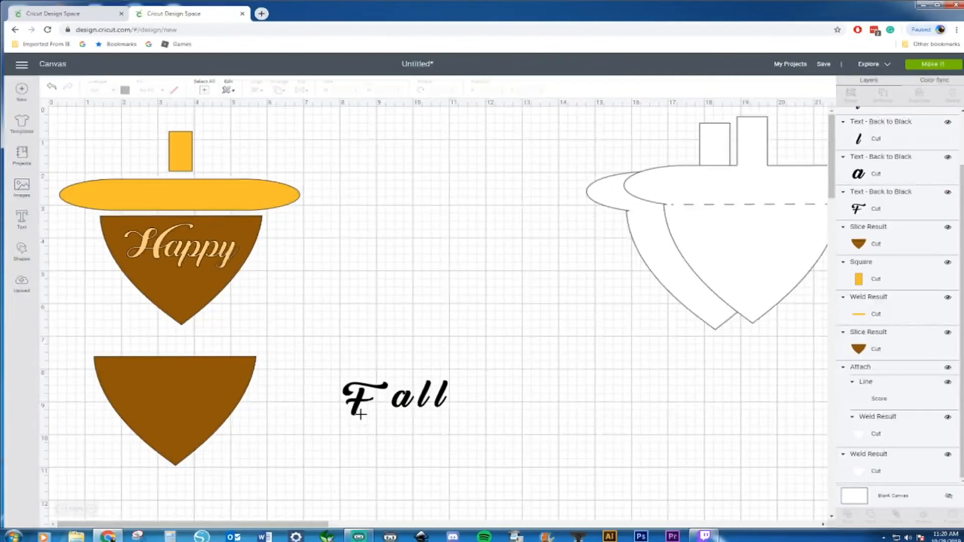
{"action": "left_click_drag", "start_coordinate": [329, 361], "coordinate": [360, 400]}
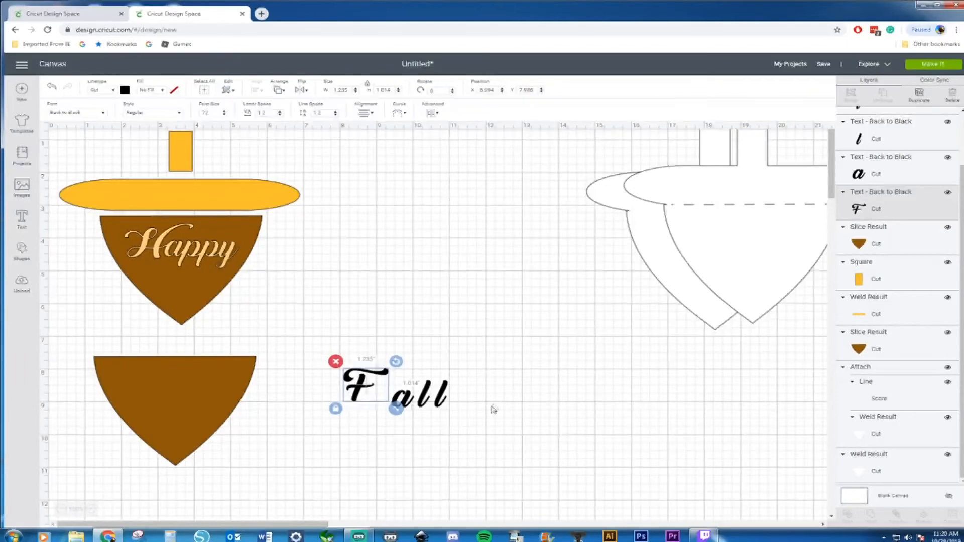
{"action": "left_click_drag", "start_coordinate": [472, 362], "coordinate": [383, 417]}
{"action": "left_click", "coordinate": [402, 413]}
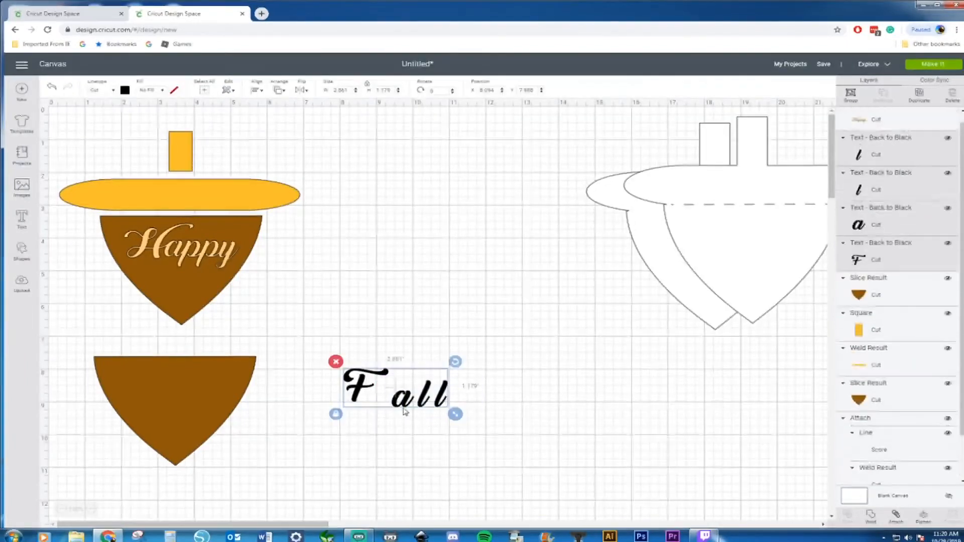
{"action": "left_click", "coordinate": [490, 376]}
{"action": "left_click_drag", "start_coordinate": [490, 375], "coordinate": [396, 403]}
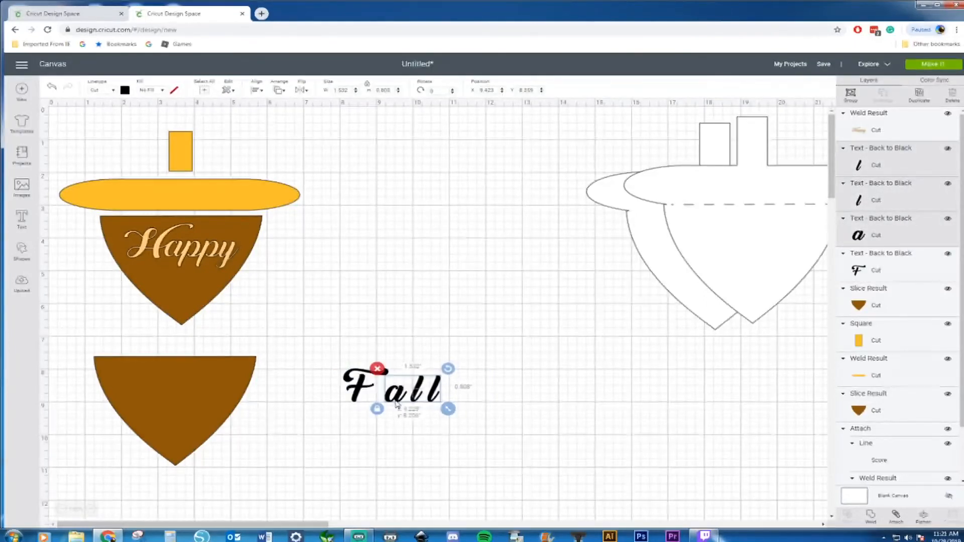
{"action": "left_click", "coordinate": [409, 426]}
Nudge both l's of "Fall" left together until the first one joins the a
{"action": "left_click_drag", "start_coordinate": [467, 382], "coordinate": [416, 406]}
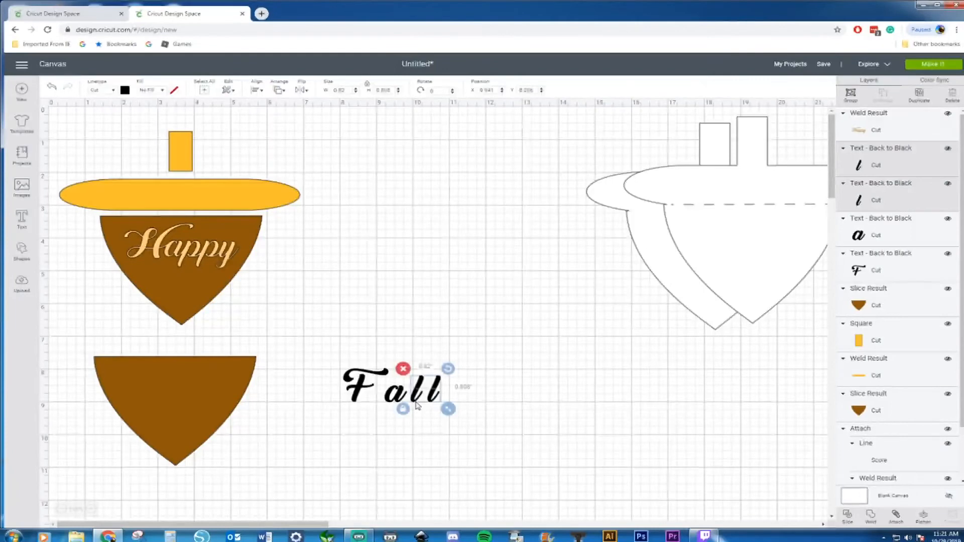
{"action": "key", "text": "Left"}
{"action": "key", "text": "Left"}
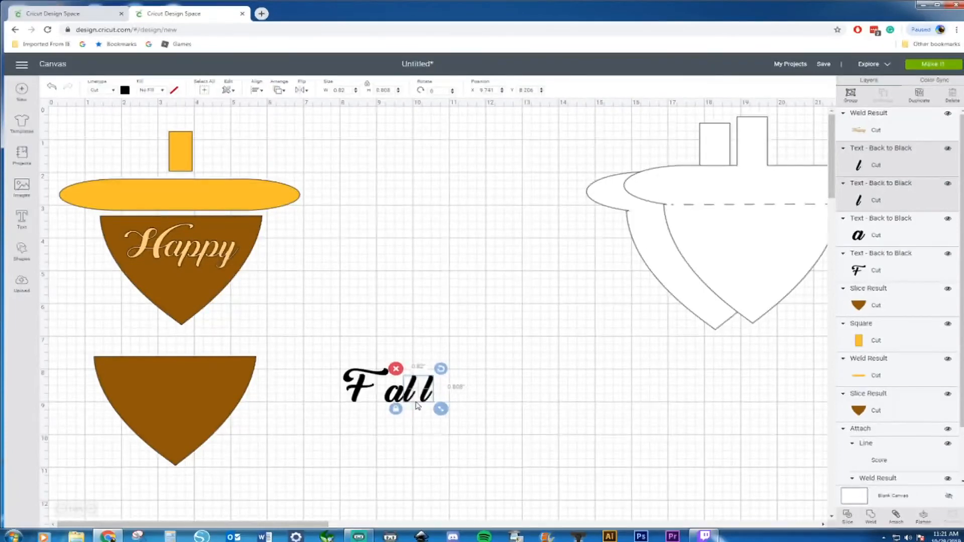
{"action": "left_click", "coordinate": [473, 373]}
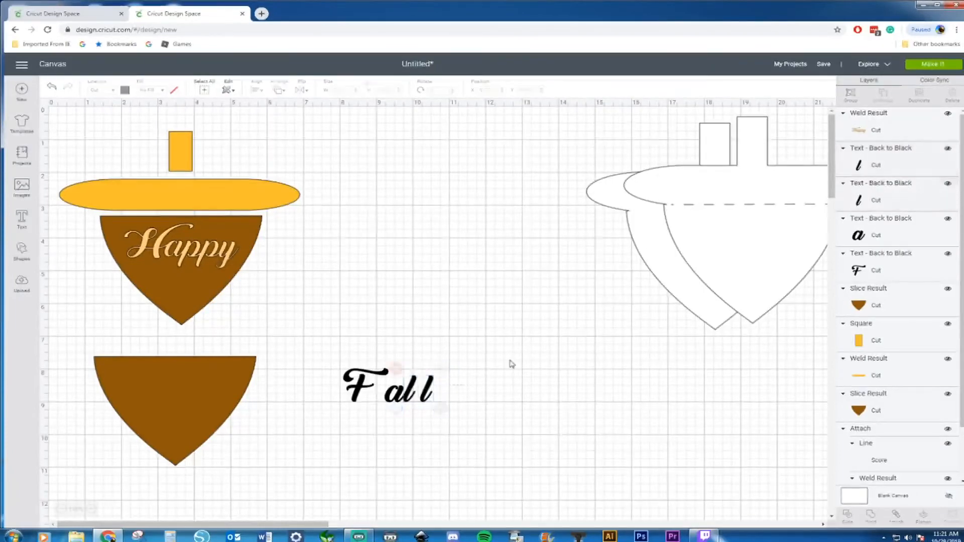
Nudge the last l of "Fall" left so it connects to the l before it
{"action": "left_click", "coordinate": [432, 390]}
{"action": "key", "text": "Left"}
{"action": "key", "text": "Left"}
{"action": "key", "text": "Left"}
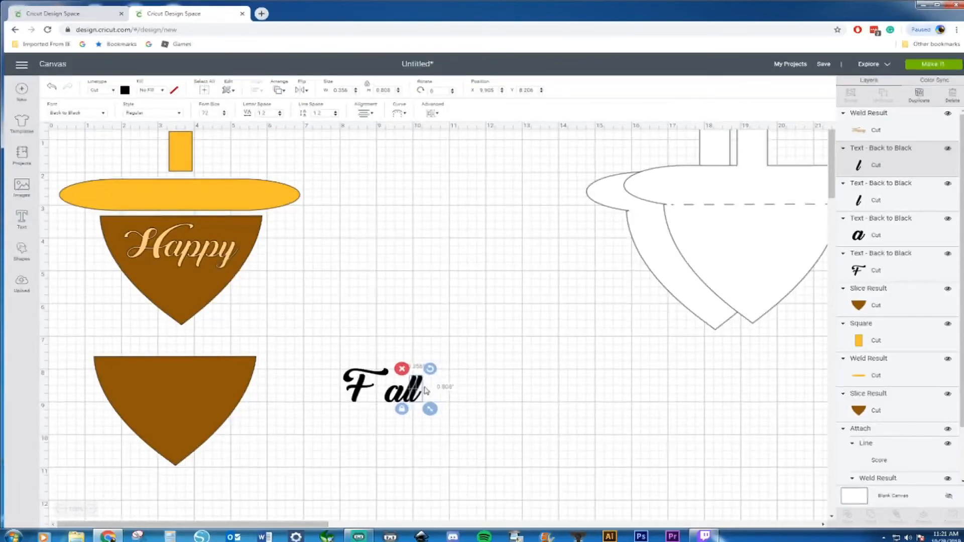
{"action": "key", "text": "Right"}
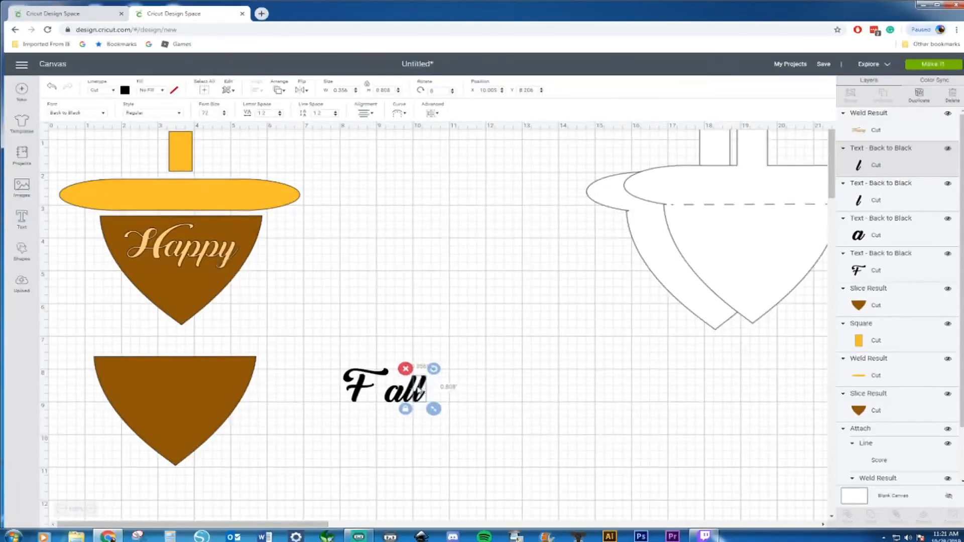
{"action": "left_click", "coordinate": [430, 388]}
{"action": "left_click", "coordinate": [424, 389]}
{"action": "left_click_drag", "start_coordinate": [424, 388], "coordinate": [423, 388]}
{"action": "left_click", "coordinate": [502, 389]}
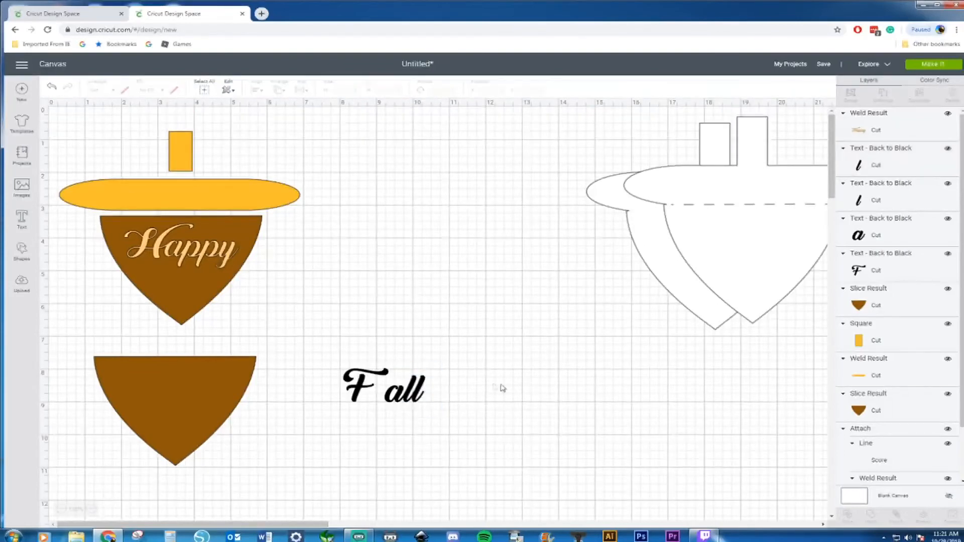
Weld the letters "all" into one piece and nudge it left until it touches the F
{"action": "left_click_drag", "start_coordinate": [467, 370], "coordinate": [390, 420]}
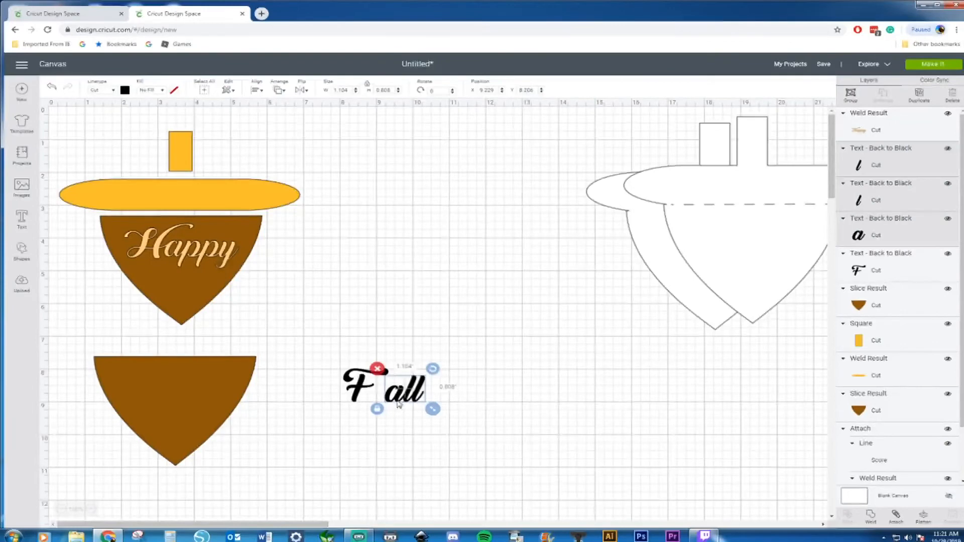
{"action": "right_click", "coordinate": [401, 400]}
{"action": "left_click", "coordinate": [431, 365]}
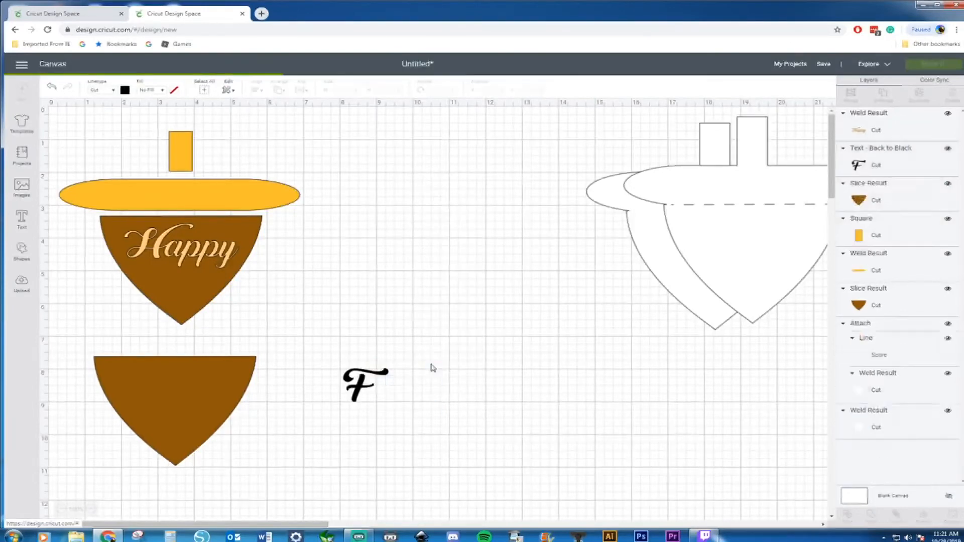
{"action": "left_click_drag", "start_coordinate": [452, 383], "coordinate": [409, 407]}
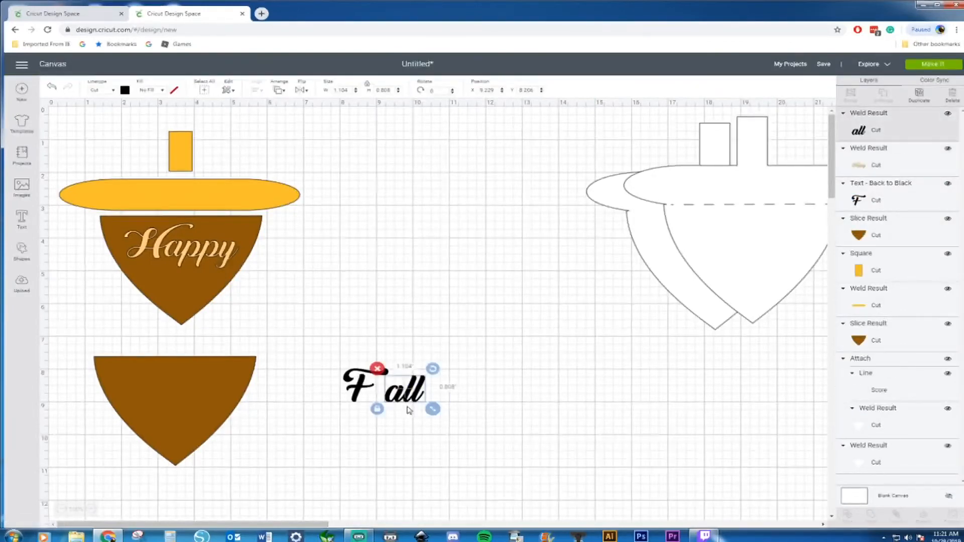
{"action": "key", "text": "Left"}
{"action": "key", "text": "Left"}
{"action": "key", "text": "Left"}
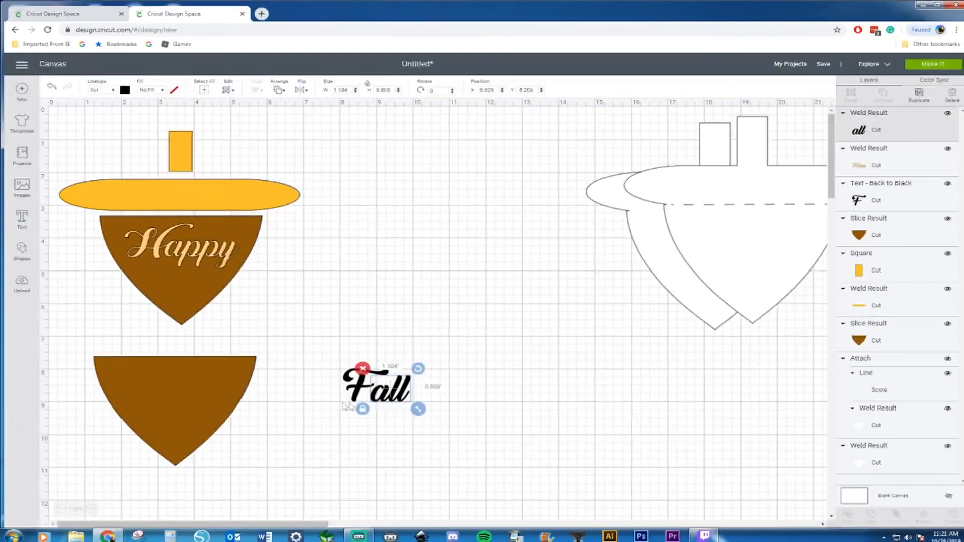
Weld the F and the "all" piece into a single word "Fall"
{"action": "left_click_drag", "start_coordinate": [333, 347], "coordinate": [458, 440]}
{"action": "right_click", "coordinate": [408, 389]}
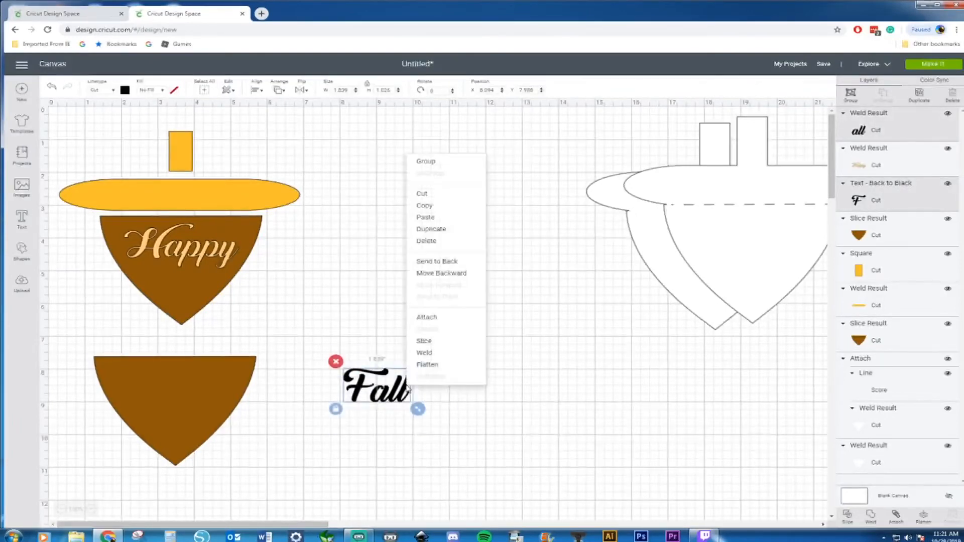
{"action": "left_click", "coordinate": [440, 354]}
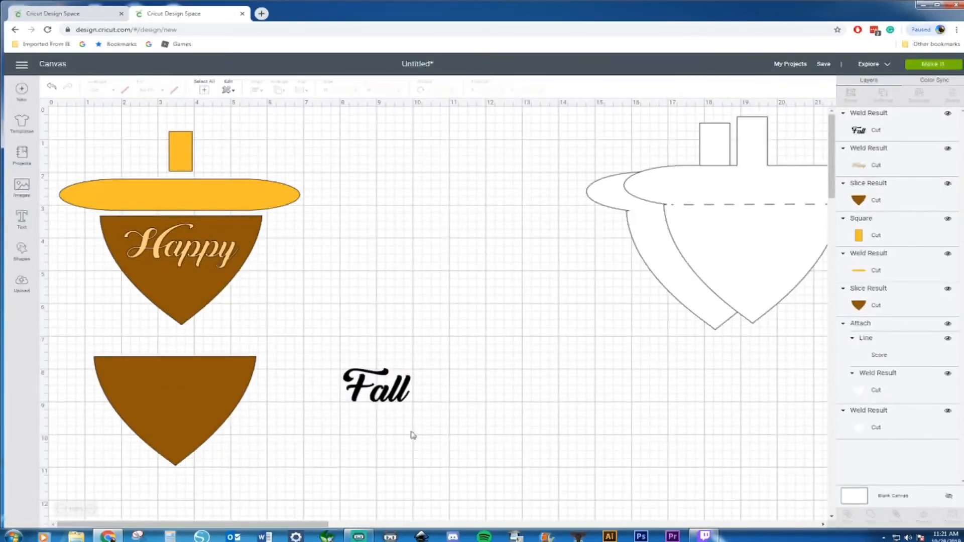
Color the welded "Fall" the same golden orange as the cap and place it beneath "Happy" on the top nut
{"action": "left_click", "coordinate": [403, 402]}
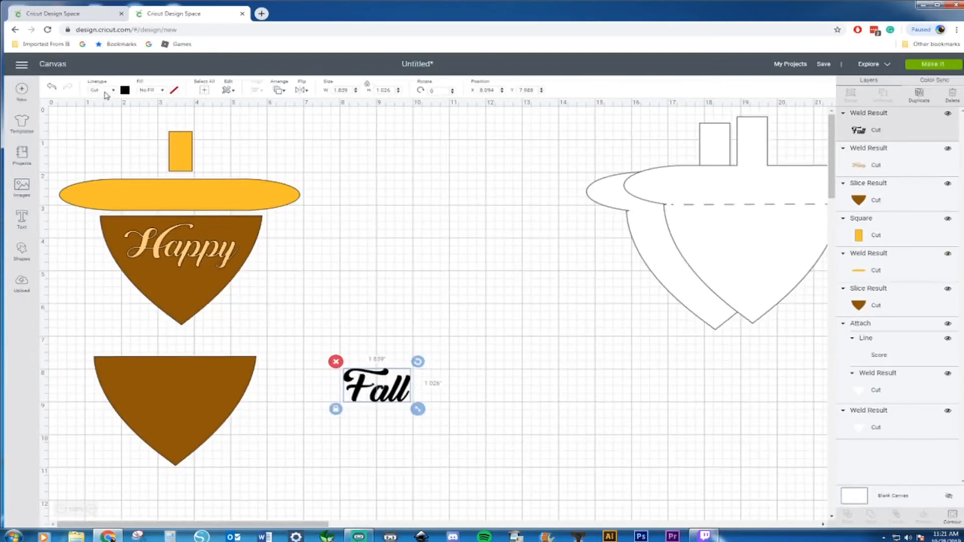
{"action": "left_click", "coordinate": [125, 91]}
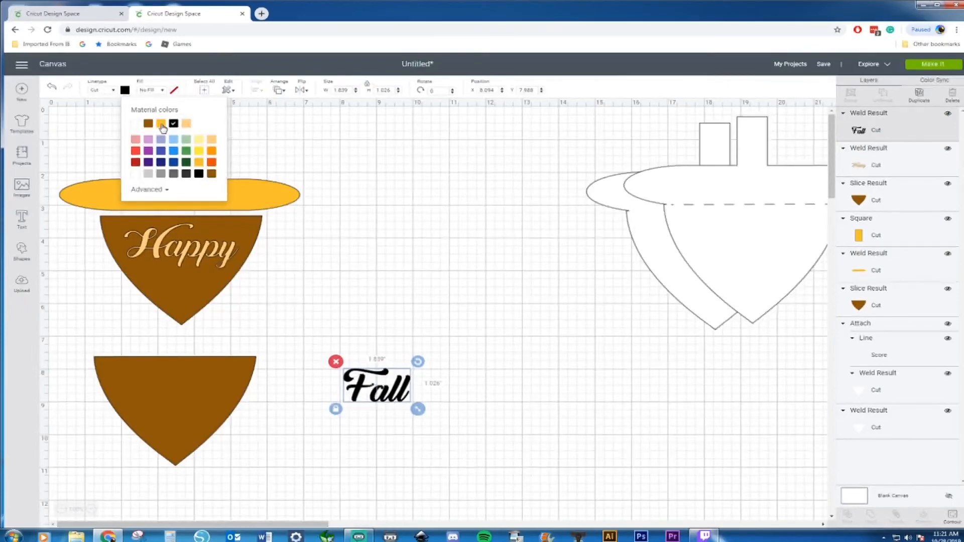
{"action": "left_click", "coordinate": [163, 129]}
{"action": "left_click", "coordinate": [463, 317]}
{"action": "left_click_drag", "start_coordinate": [379, 389], "coordinate": [188, 290]}
Resize "Happy" and "Fall" together to about 3.41 inches wide and shift them up and left within the top nut
{"action": "left_click", "coordinate": [231, 251], "text": "shift"}
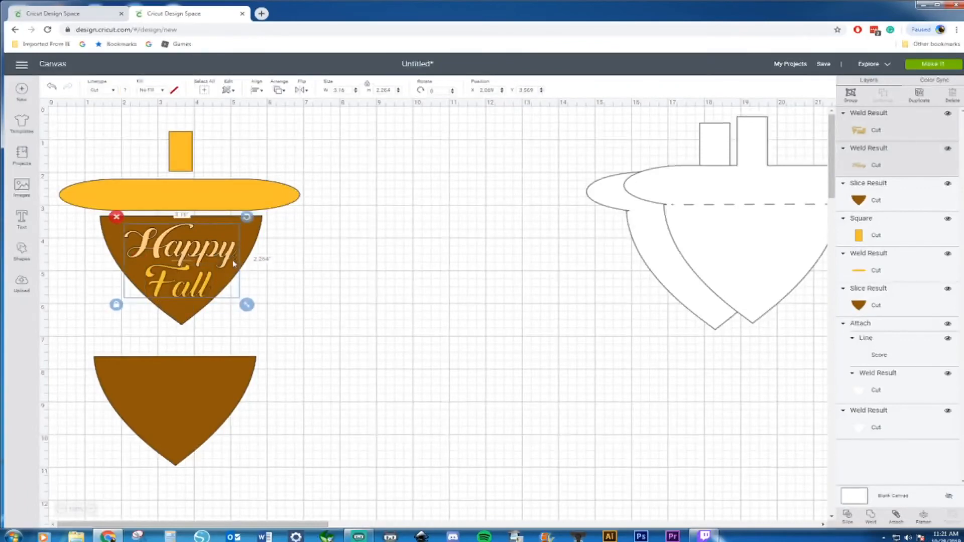
{"action": "left_click_drag", "start_coordinate": [247, 305], "coordinate": [264, 316]}
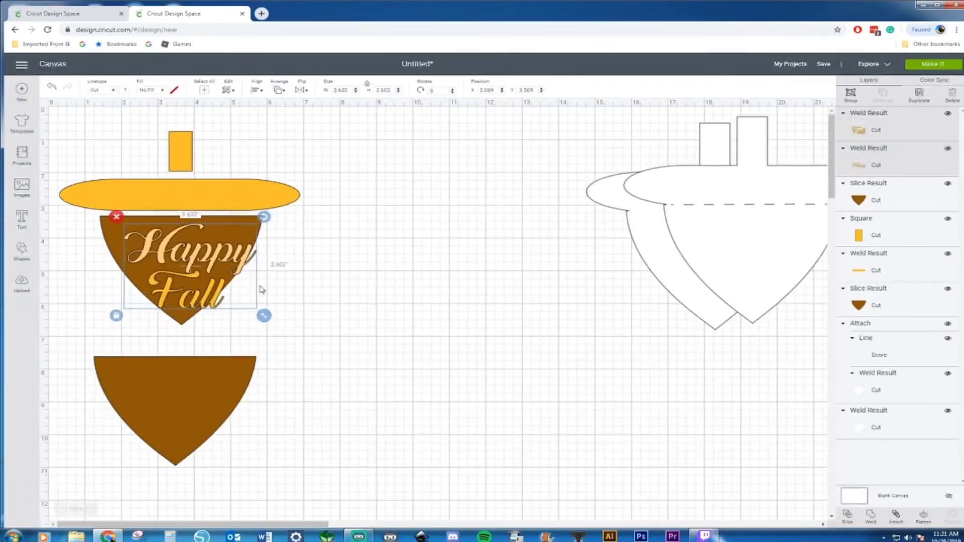
{"action": "left_click_drag", "start_coordinate": [244, 265], "coordinate": [235, 258]}
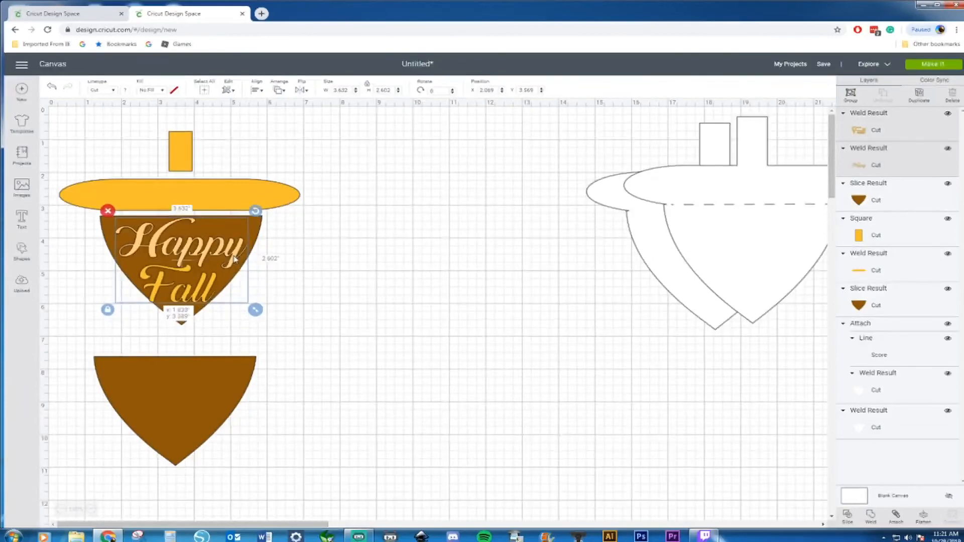
{"action": "left_click_drag", "start_coordinate": [255, 309], "coordinate": [247, 304]}
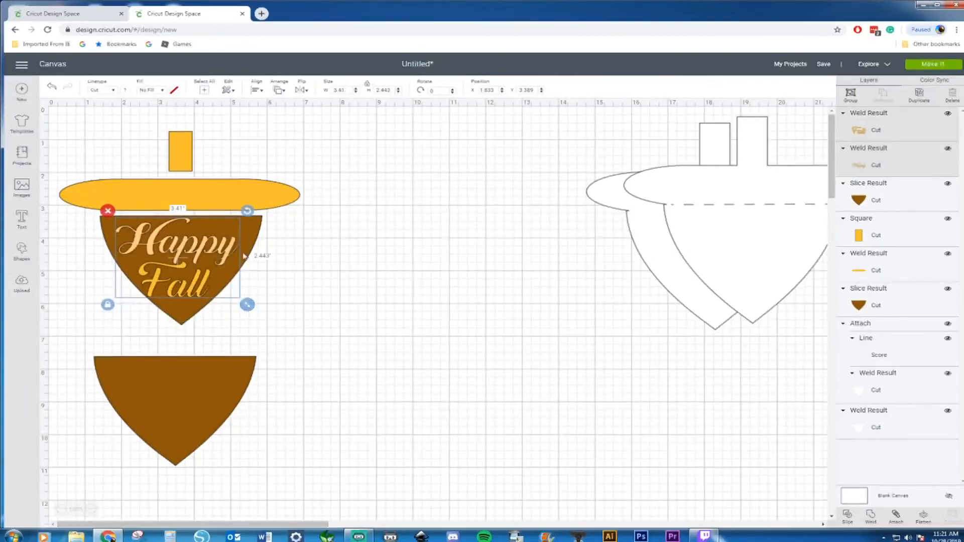
Duplicate the "Happy" and "Fall" words so one set sits on each of the two brown nuts
{"action": "left_click_drag", "start_coordinate": [230, 254], "coordinate": [226, 406]}
{"action": "key", "text": "ctrl+d"}
{"action": "left_click", "coordinate": [305, 392]}
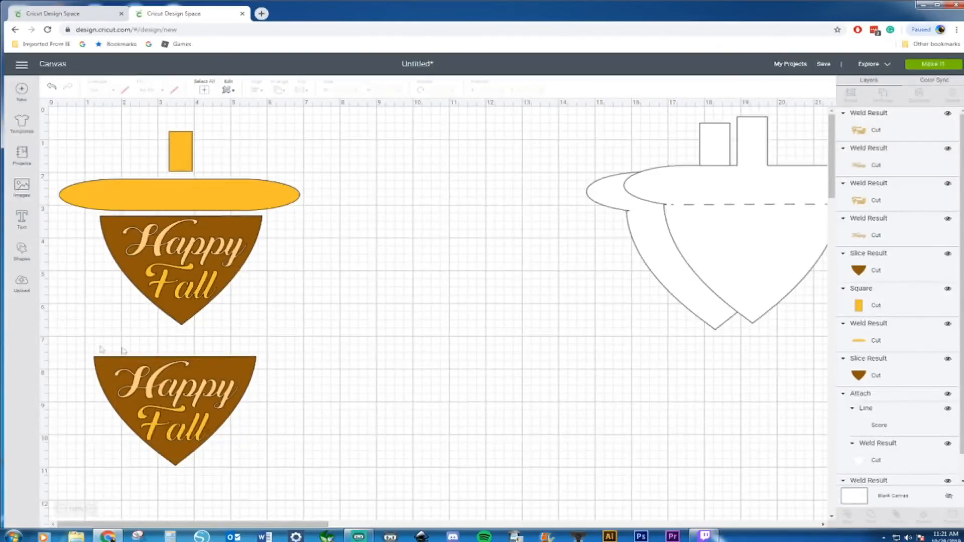
{"action": "left_click_drag", "start_coordinate": [75, 350], "coordinate": [276, 500]}
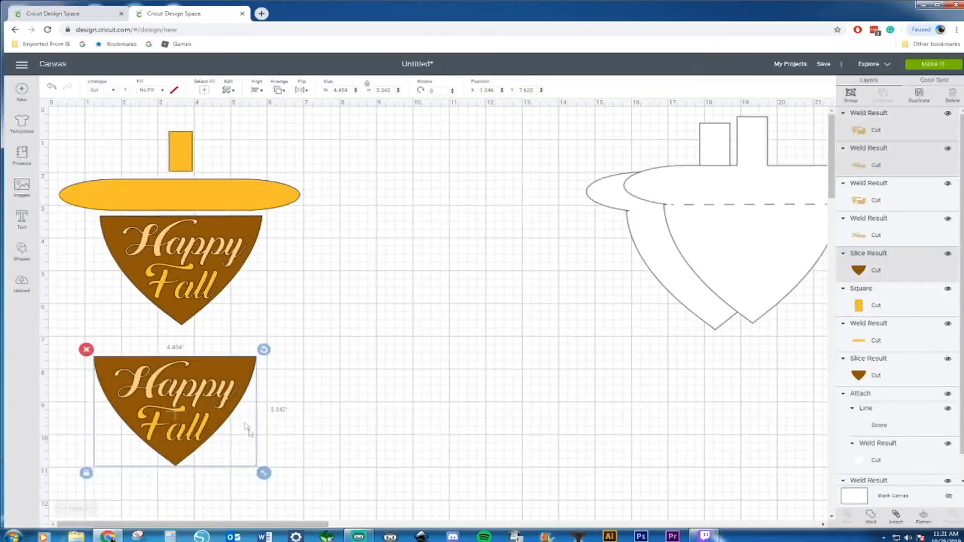
{"action": "right_click", "coordinate": [193, 390]}
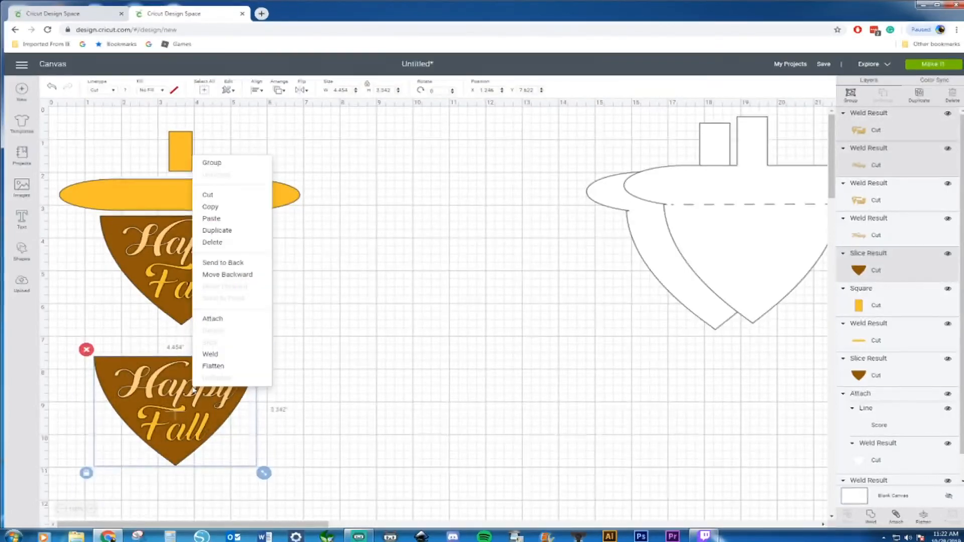
{"action": "left_click", "coordinate": [385, 398]}
Weld the "Happy" and "Fall" words on the lower nut into one piece
{"action": "left_click", "coordinate": [225, 399]}
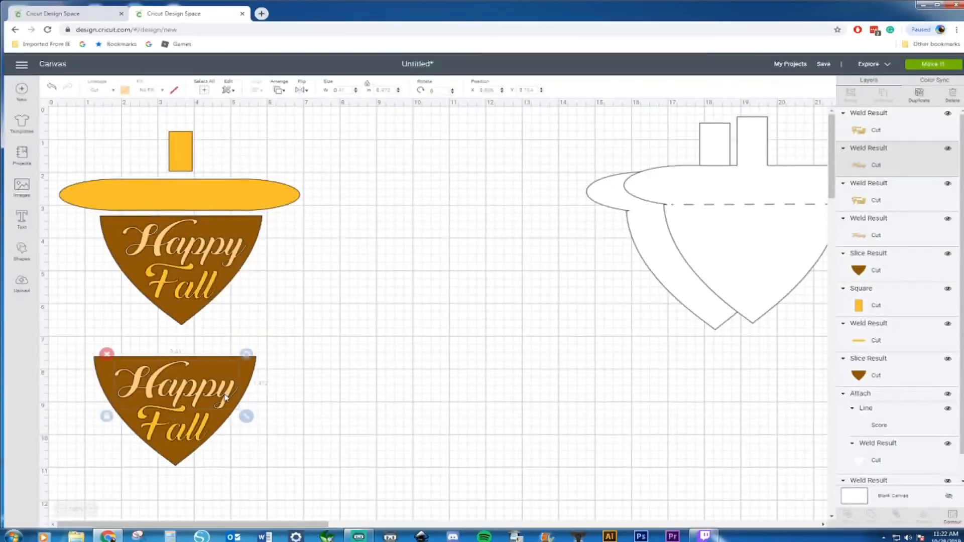
{"action": "left_click", "coordinate": [199, 439], "text": "shift"}
{"action": "right_click", "coordinate": [200, 438]}
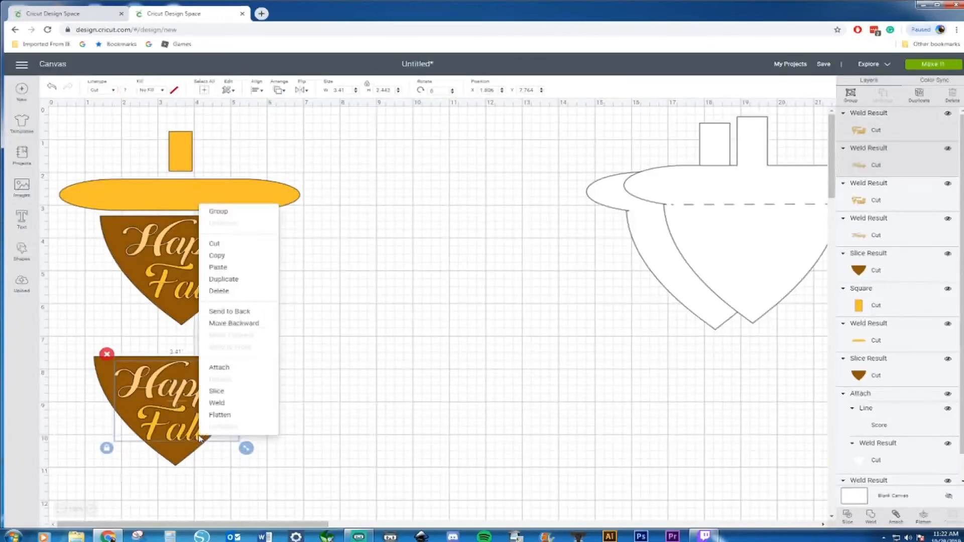
{"action": "left_click", "coordinate": [221, 404]}
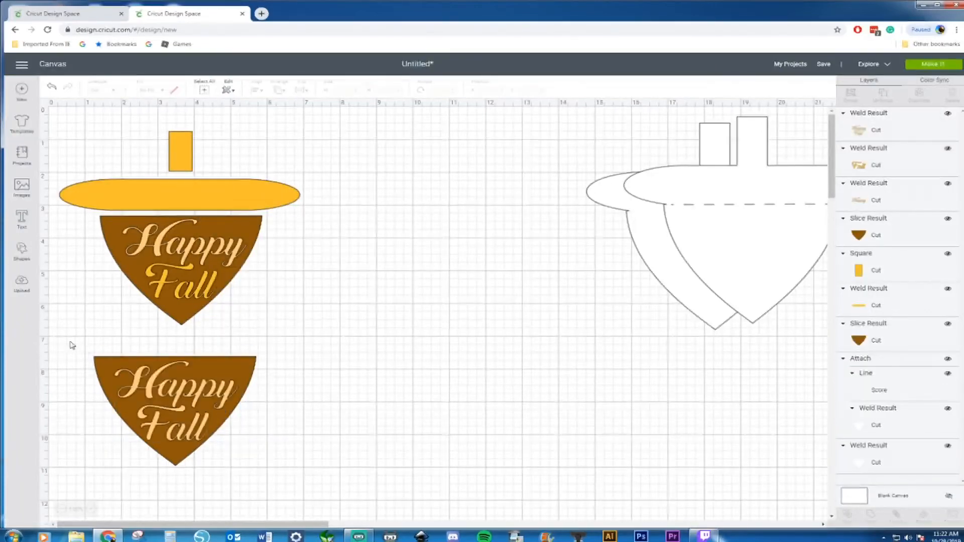
Slice the welded "Happy Fall" out of the lower nut, move the nut aside and delete the leftover lettering pieces
{"action": "left_click_drag", "start_coordinate": [78, 338], "coordinate": [262, 471]}
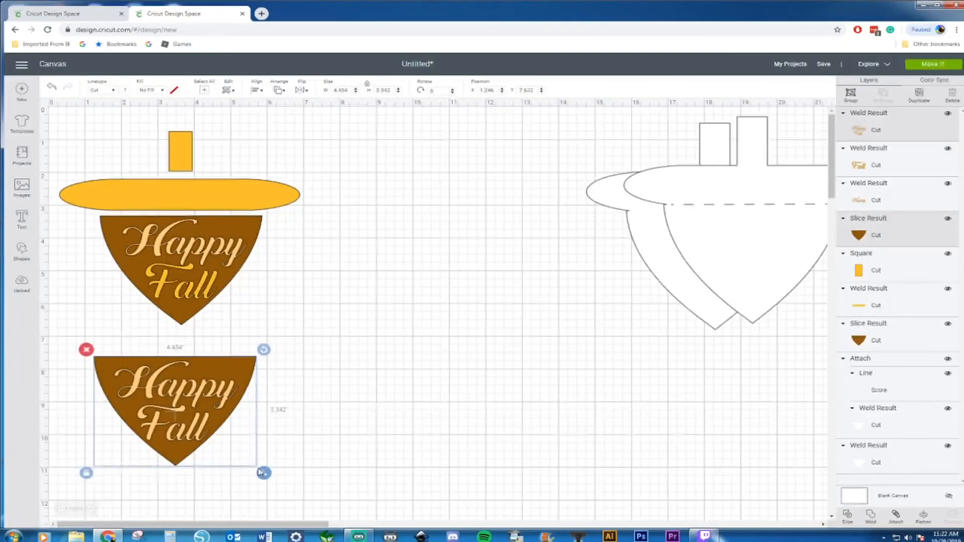
{"action": "right_click", "coordinate": [210, 423]}
{"action": "left_click", "coordinate": [226, 375]}
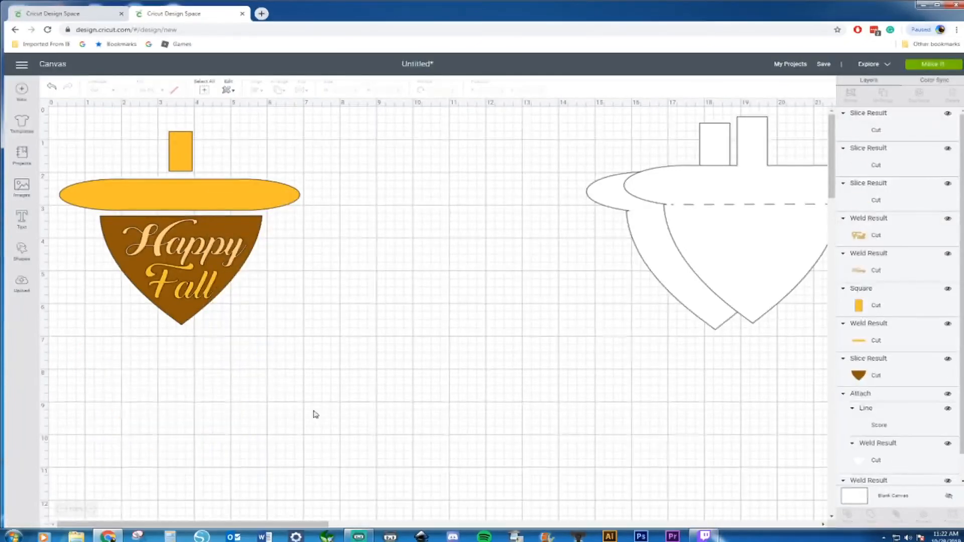
{"action": "left_click_drag", "start_coordinate": [239, 371], "coordinate": [484, 377]}
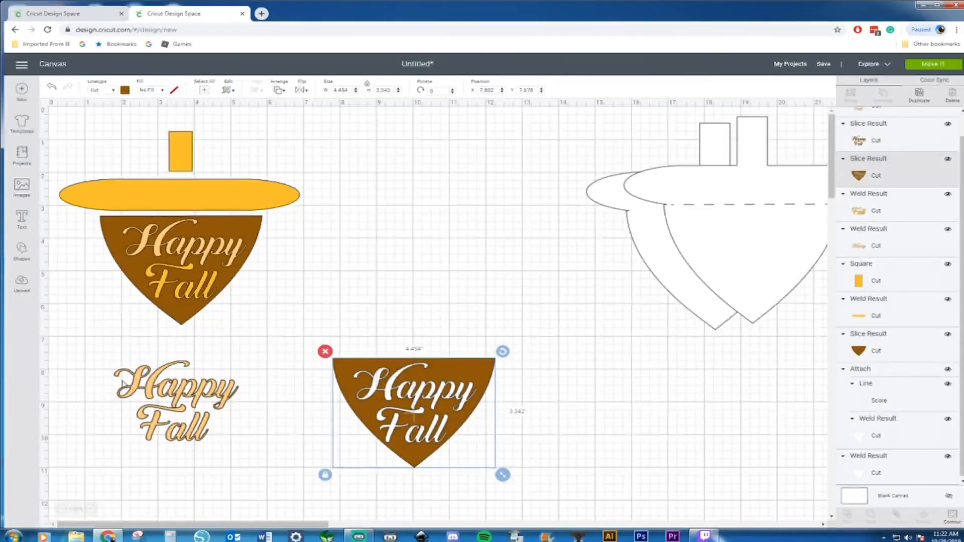
{"action": "left_click_drag", "start_coordinate": [101, 355], "coordinate": [258, 455]}
{"action": "key", "text": "Delete"}
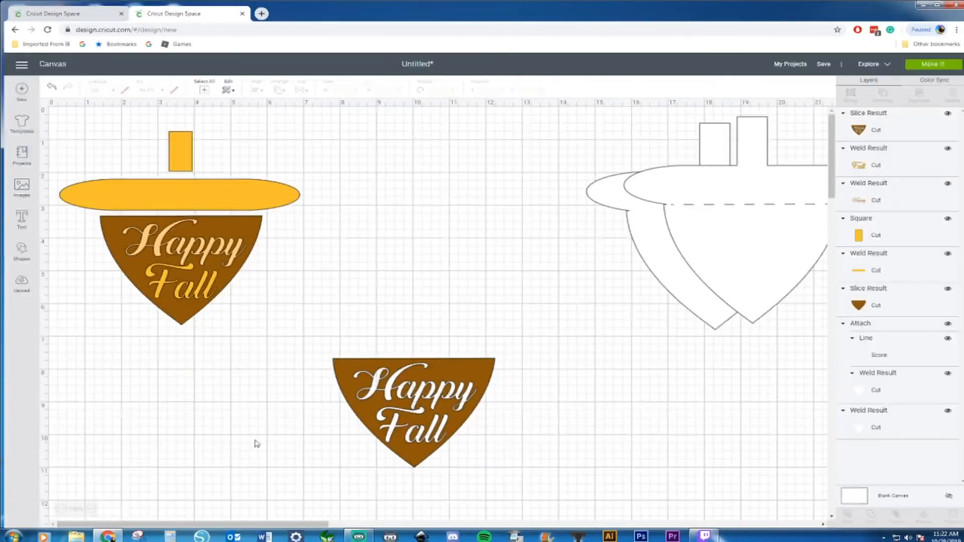
Separate the scored white acorn base from the plain one and place the cut-out "Happy Fall" nut on it below the score line
{"action": "left_click_drag", "start_coordinate": [755, 249], "coordinate": [454, 250]}
{"action": "left_click_drag", "start_coordinate": [464, 429], "coordinate": [495, 277]}
{"action": "left_click", "coordinate": [492, 361]}
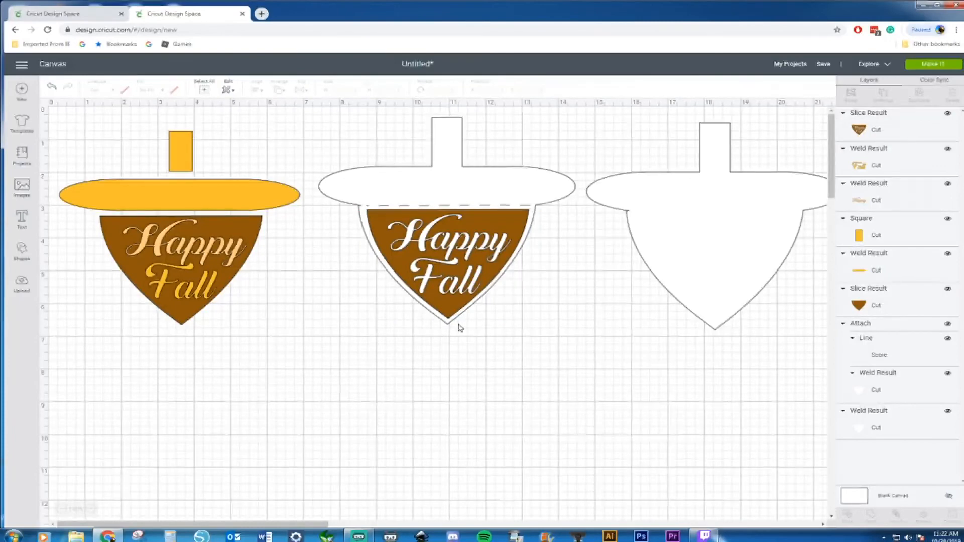
{"action": "left_click", "coordinate": [193, 250]}
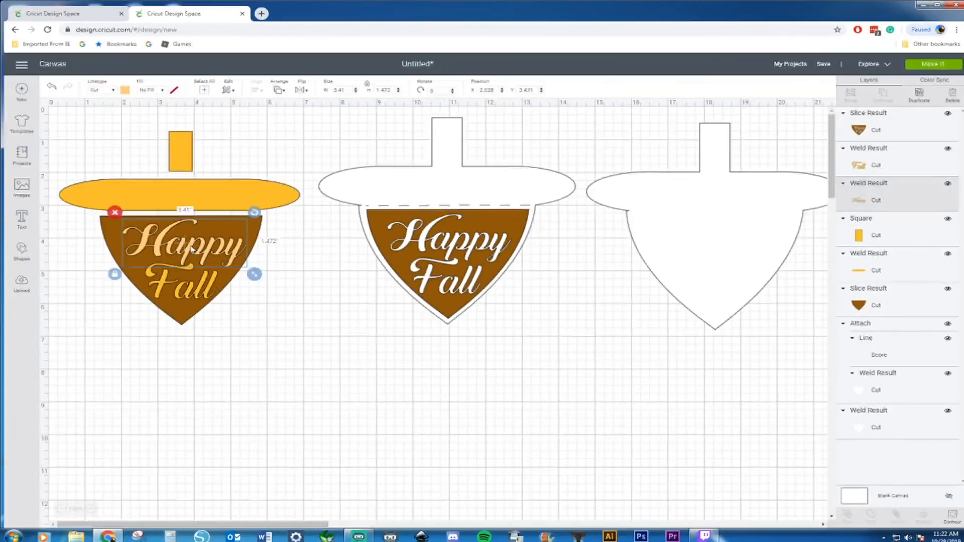
{"action": "left_click", "coordinate": [163, 290], "text": "shift"}
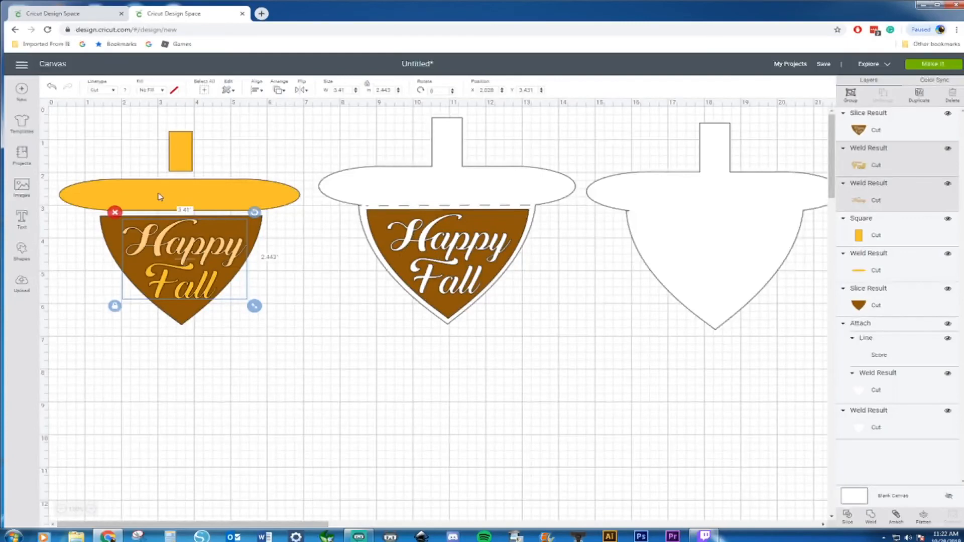
Duplicate the golden stem and cap together and place the copies on the scored white base above the nut
{"action": "left_click", "coordinate": [179, 135]}
{"action": "left_click", "coordinate": [210, 201], "text": "shift"}
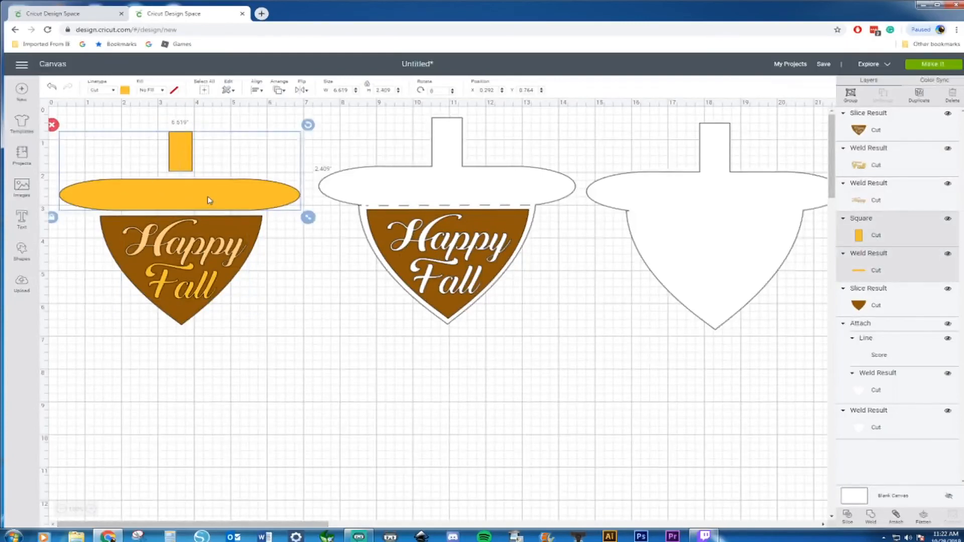
{"action": "key", "text": "ctrl+d"}
{"action": "left_click_drag", "start_coordinate": [210, 201], "coordinate": [469, 180]}
{"action": "left_click", "coordinate": [624, 330]}
Adjust the position of the plain white acorn base so it sits clear beside the assembled scored base
{"action": "left_click_drag", "start_coordinate": [700, 281], "coordinate": [685, 280]}
{"action": "key", "text": "ctrl+minus"}
{"action": "key", "text": "ctrl+minus"}
{"action": "key", "text": "ctrl+minus"}
{"action": "left_click", "coordinate": [520, 386]}
{"action": "left_click_drag", "start_coordinate": [538, 211], "coordinate": [547, 212]}
{"action": "left_click", "coordinate": [521, 365]}
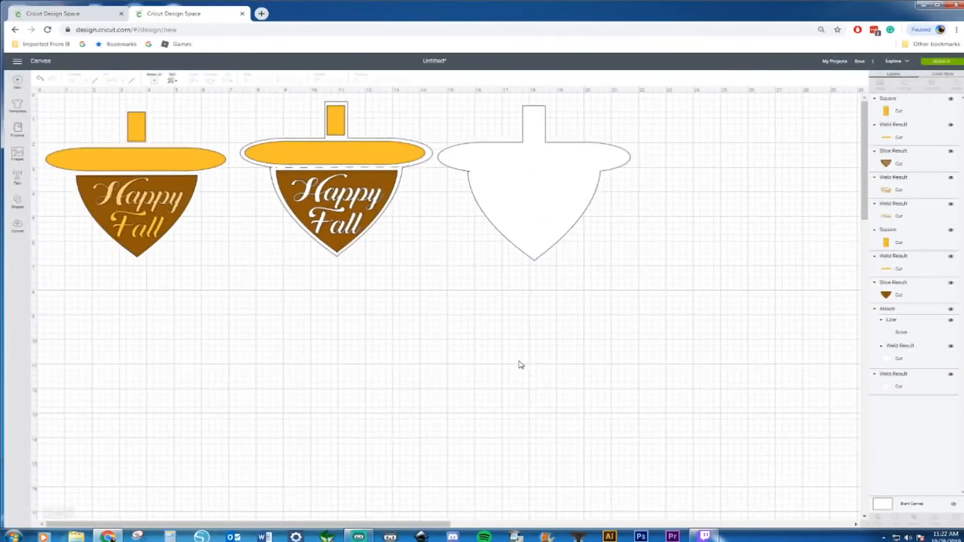